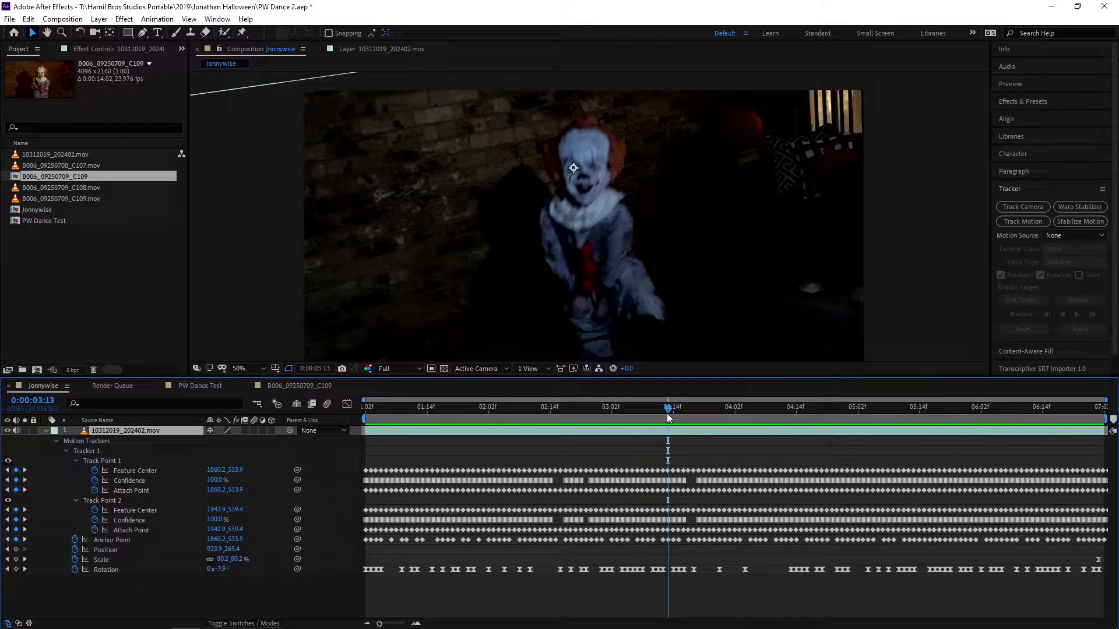
Review the stabilized clown footage with the Selection tool and the viewer zoomed to 50%
{"action": "left_click_drag", "start_coordinate": [668, 417], "coordinate": [666, 414]}
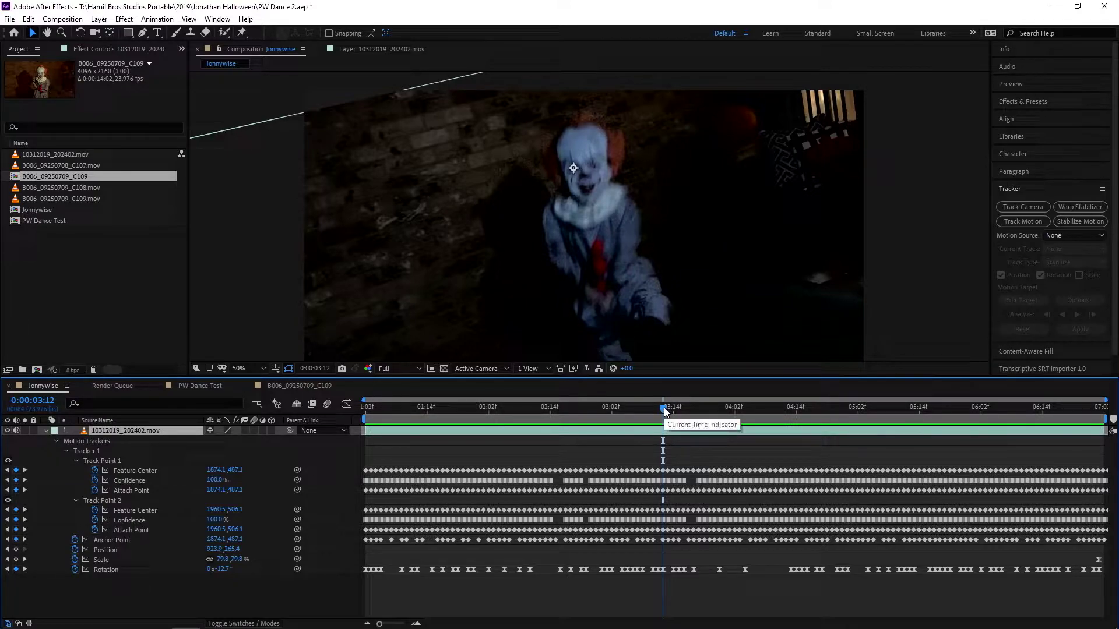
{"action": "left_click_drag", "start_coordinate": [664, 410], "coordinate": [637, 410]}
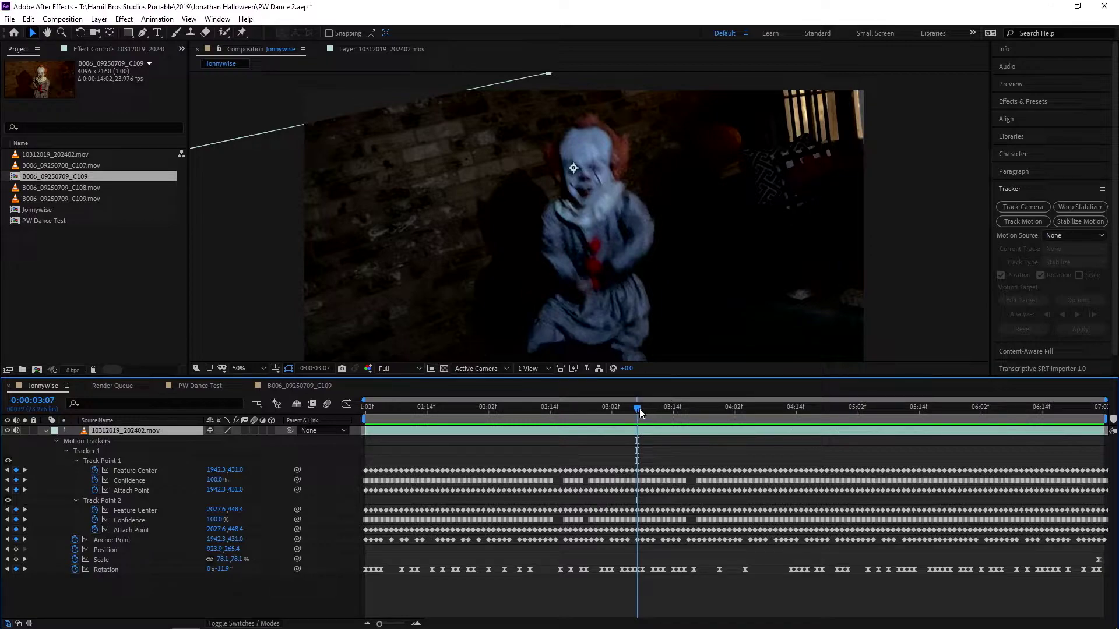
{"action": "key", "text": "Home"}
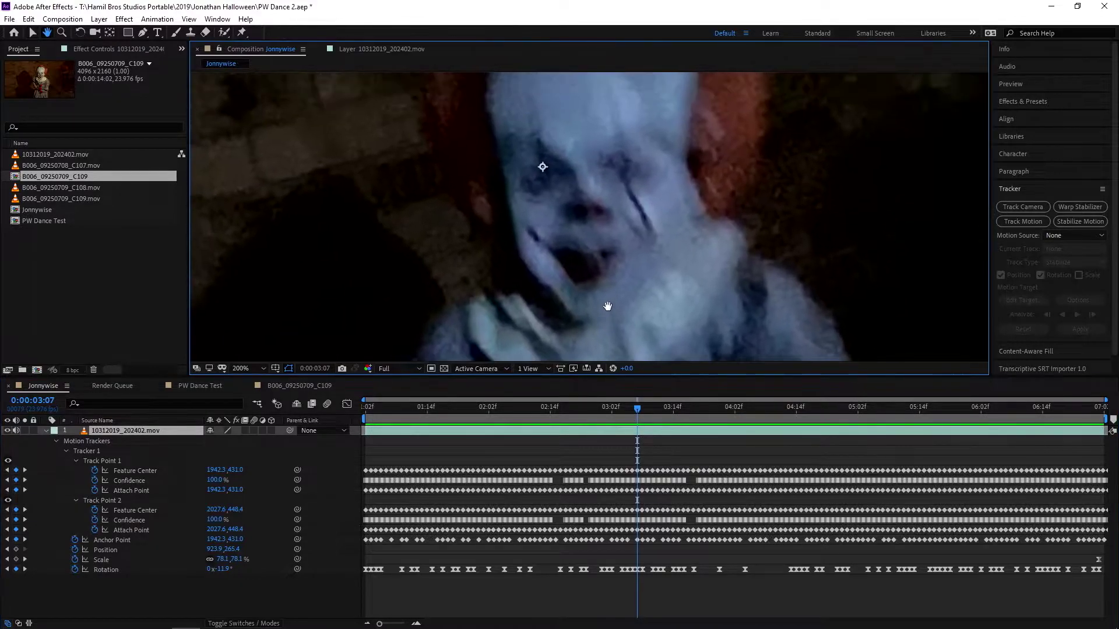
{"action": "key", "text": "v"}
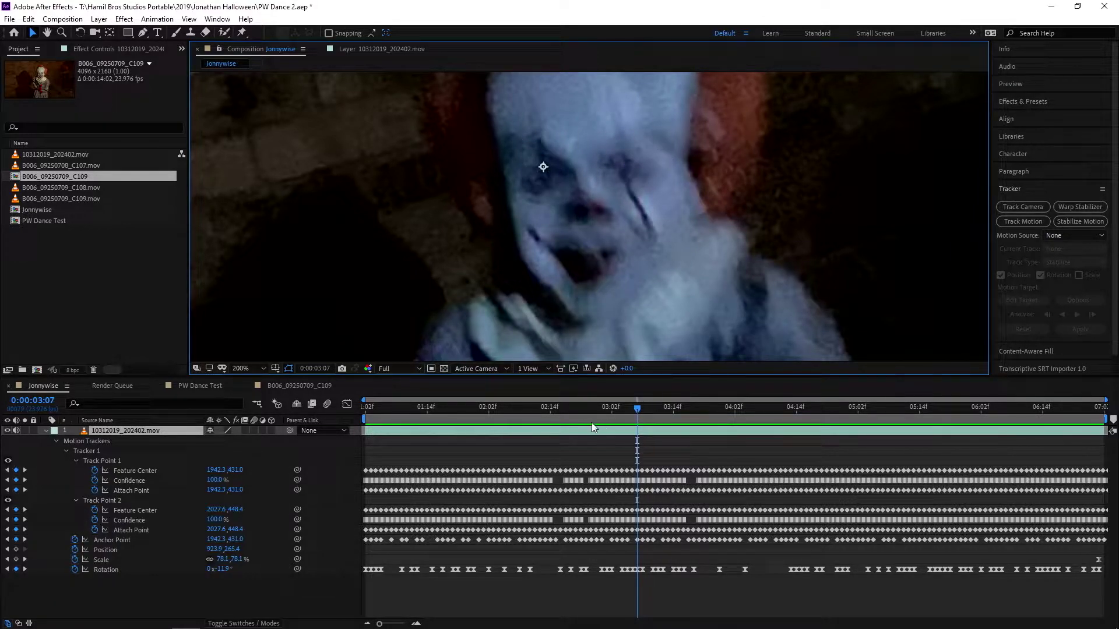
{"action": "key", "text": "comma"}
{"action": "key", "text": "comma"}
{"action": "key", "text": "comma"}
{"action": "key", "text": "comma"}
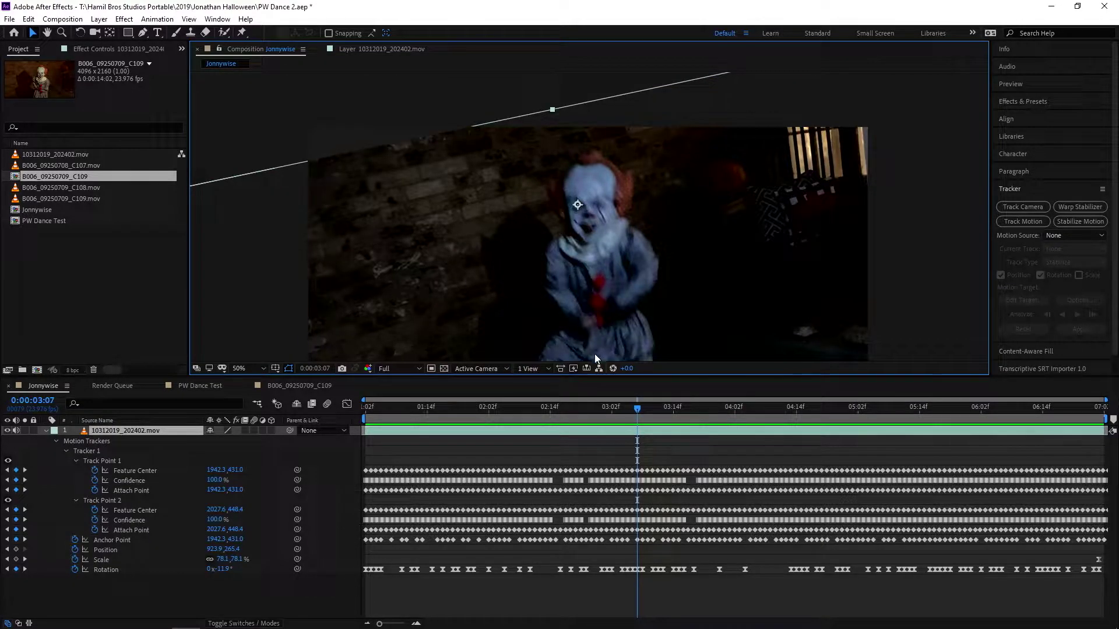
{"action": "left_click_drag", "start_coordinate": [637, 407], "coordinate": [468, 407]}
{"action": "left_click_drag", "start_coordinate": [552, 431], "coordinate": [372, 433]}
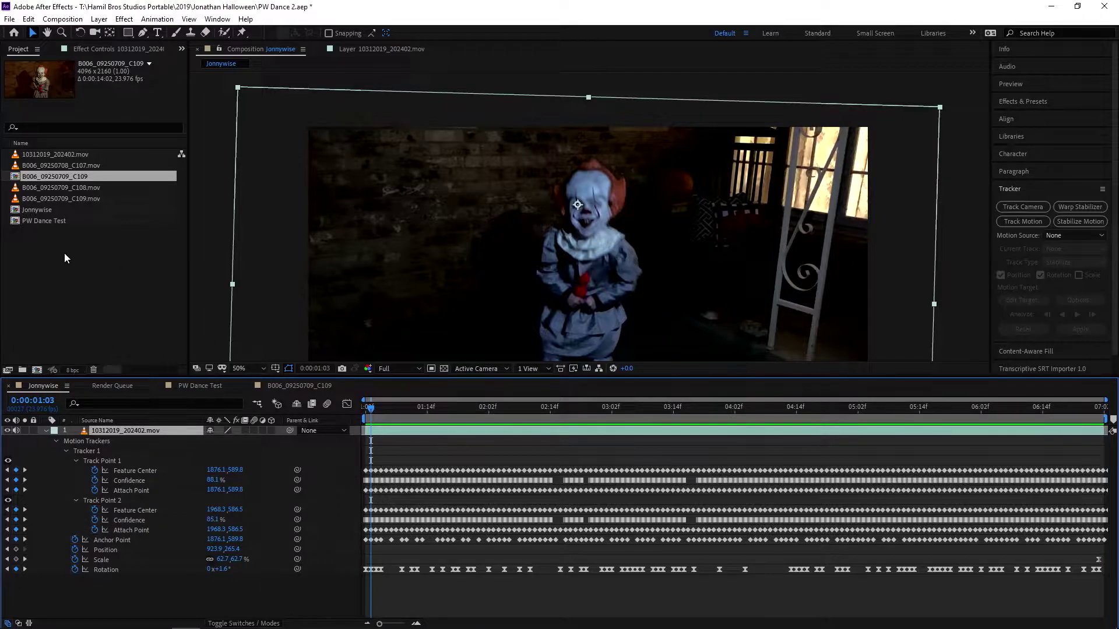
Open the B006_09250709_C109 composition and scrub the clown clip to find its usable section
{"action": "left_click", "coordinate": [294, 385]}
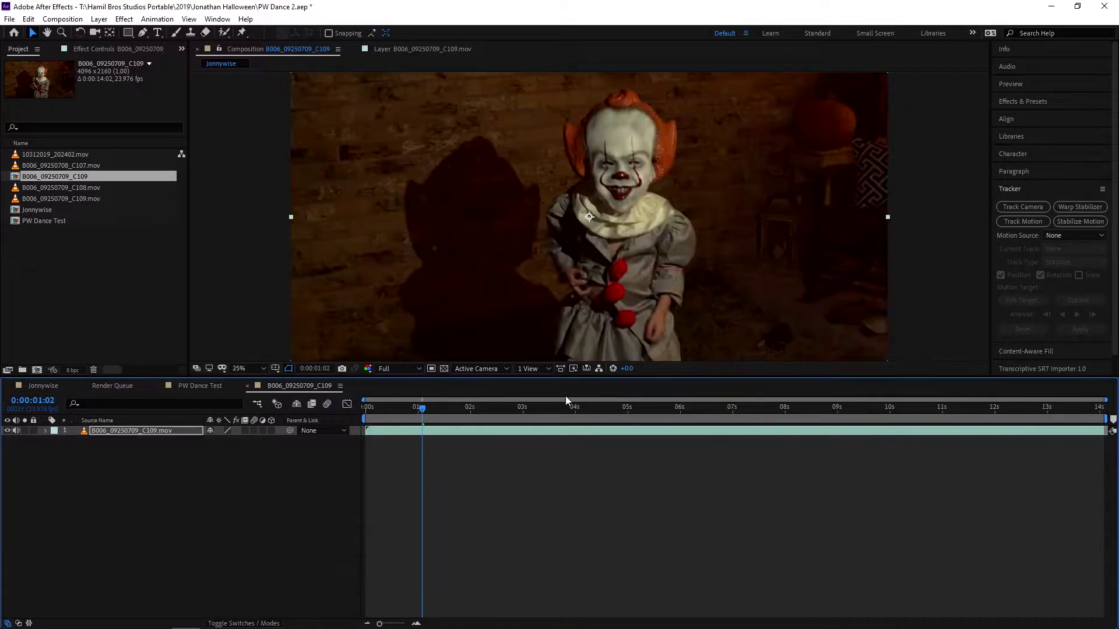
{"action": "left_click_drag", "start_coordinate": [422, 413], "coordinate": [675, 417]}
{"action": "scroll", "coordinate": [664, 280], "scroll_direction": "up", "scroll_amount": 4}
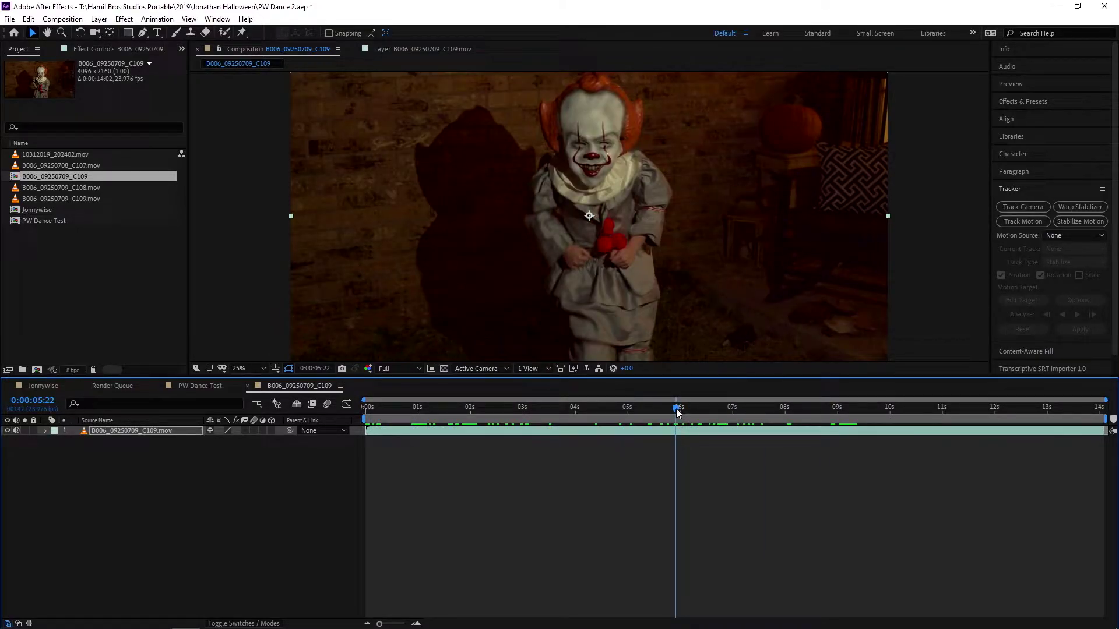
{"action": "left_click_drag", "start_coordinate": [677, 412], "coordinate": [735, 411]}
{"action": "scroll", "coordinate": [618, 227], "scroll_direction": "up", "scroll_amount": 2}
{"action": "scroll", "coordinate": [618, 233], "scroll_direction": "down", "scroll_amount": 1}
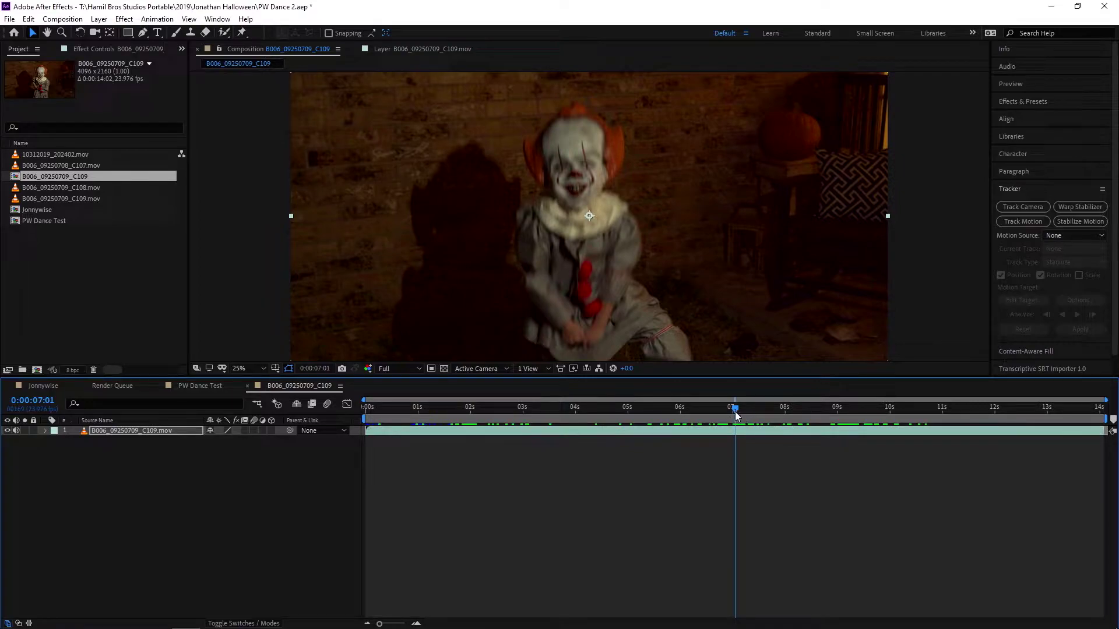
{"action": "left_click_drag", "start_coordinate": [736, 412], "coordinate": [892, 430]}
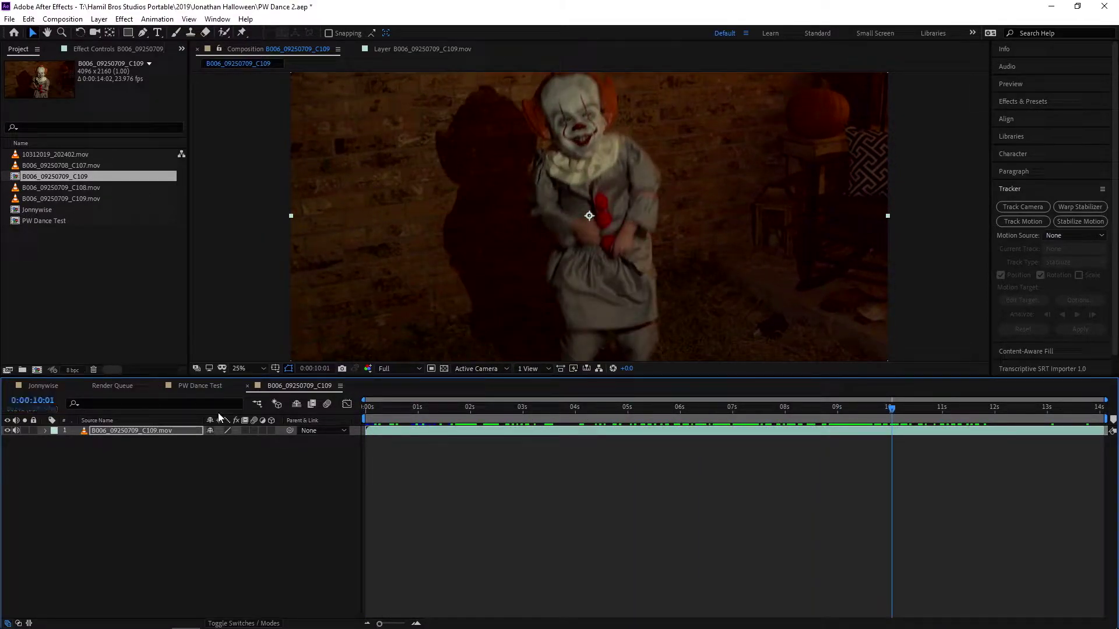
Trim the composition to the work area and select the clown footage layer
{"action": "right_click", "coordinate": [814, 417]}
{"action": "left_click", "coordinate": [839, 450]}
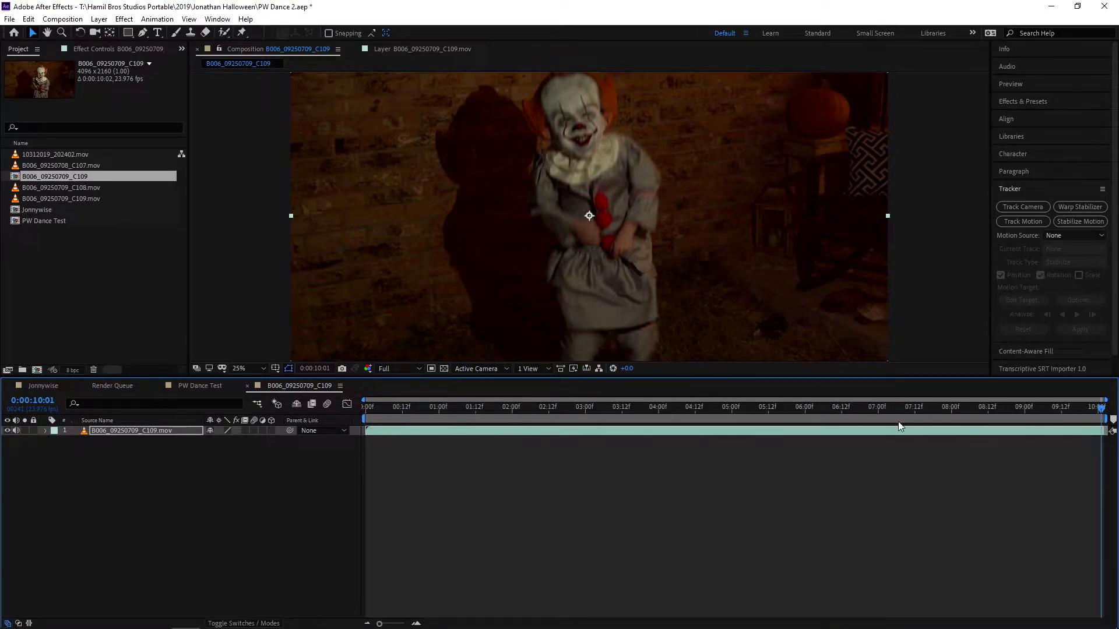
{"action": "left_click_drag", "start_coordinate": [1003, 408], "coordinate": [317, 390]}
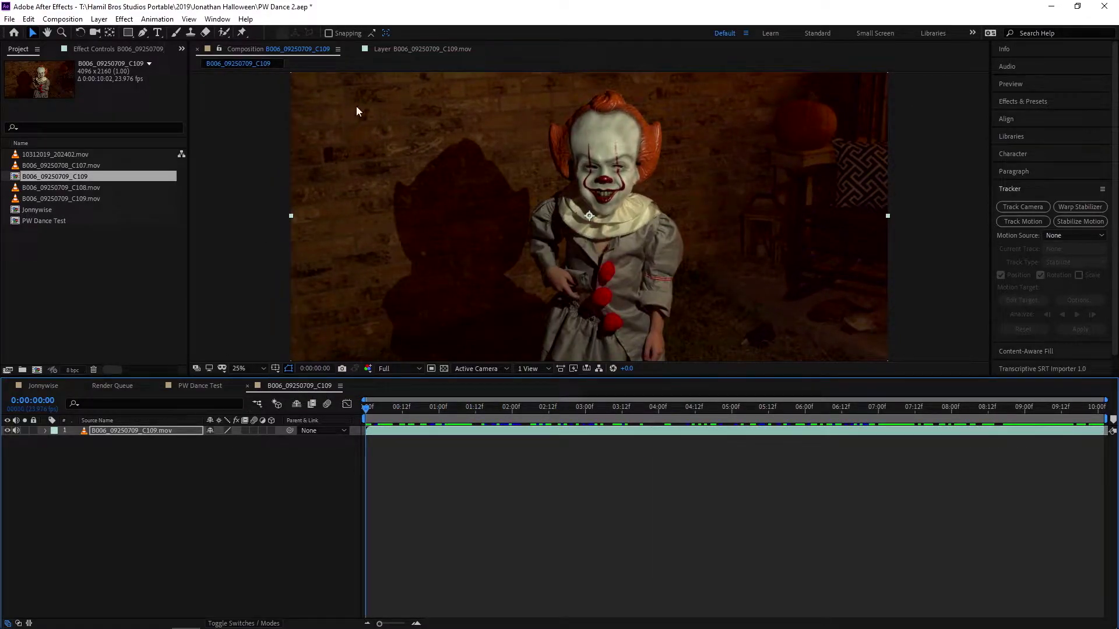
{"action": "left_click", "coordinate": [182, 434]}
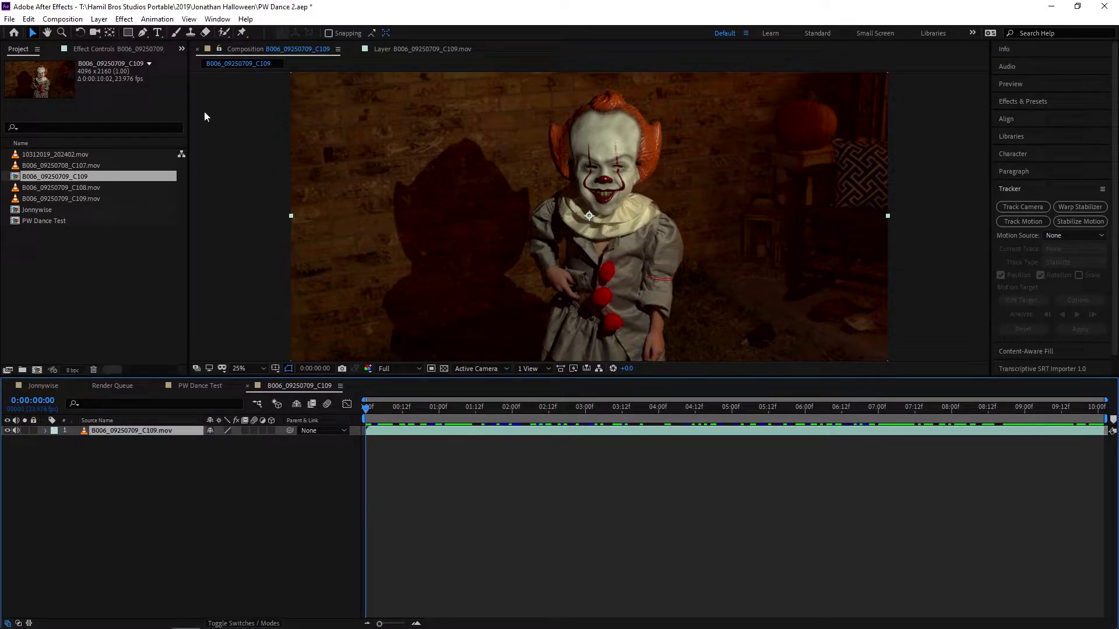
Start Stabilize Motion on the clown layer with Rotation enabled, viewing at 100%
{"action": "left_click", "coordinate": [1069, 221]}
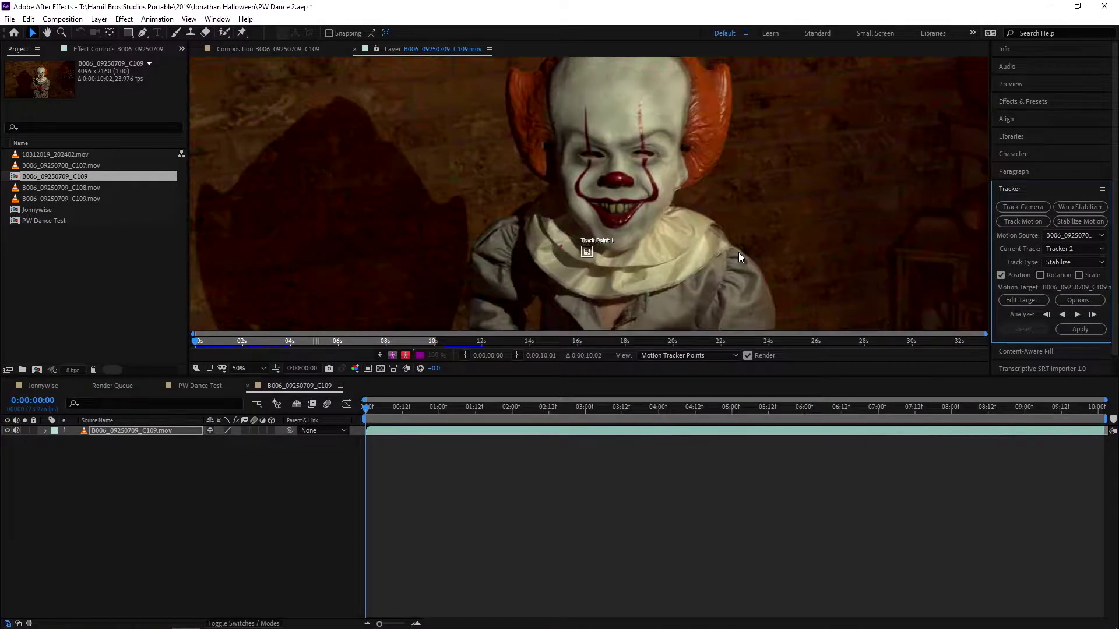
{"action": "left_click", "coordinate": [719, 213]}
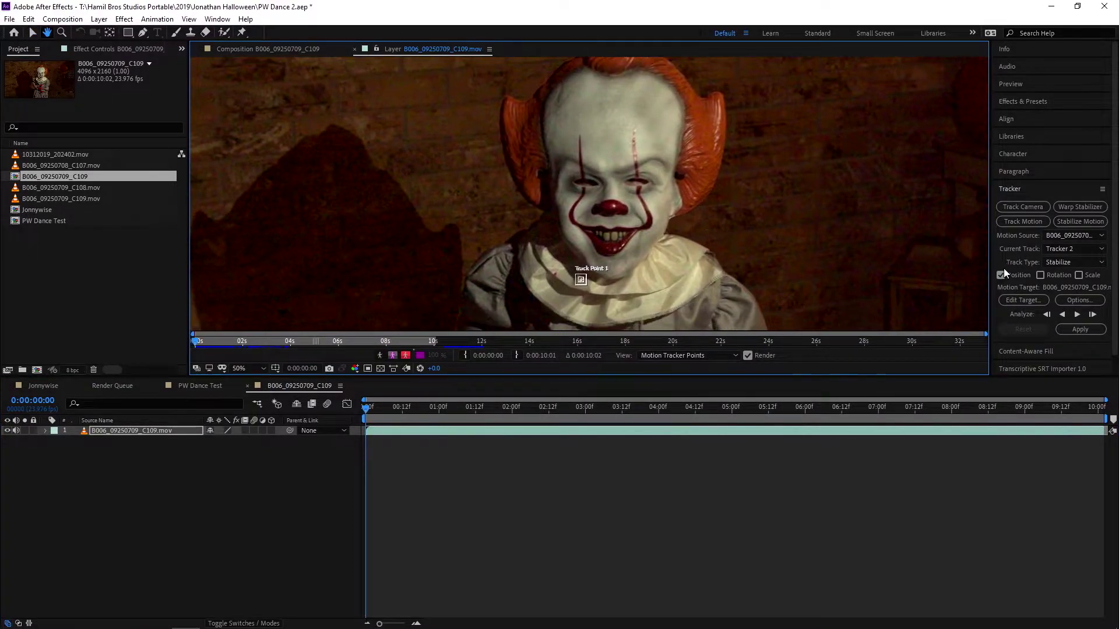
{"action": "left_click", "coordinate": [1040, 275]}
{"action": "key", "text": "period"}
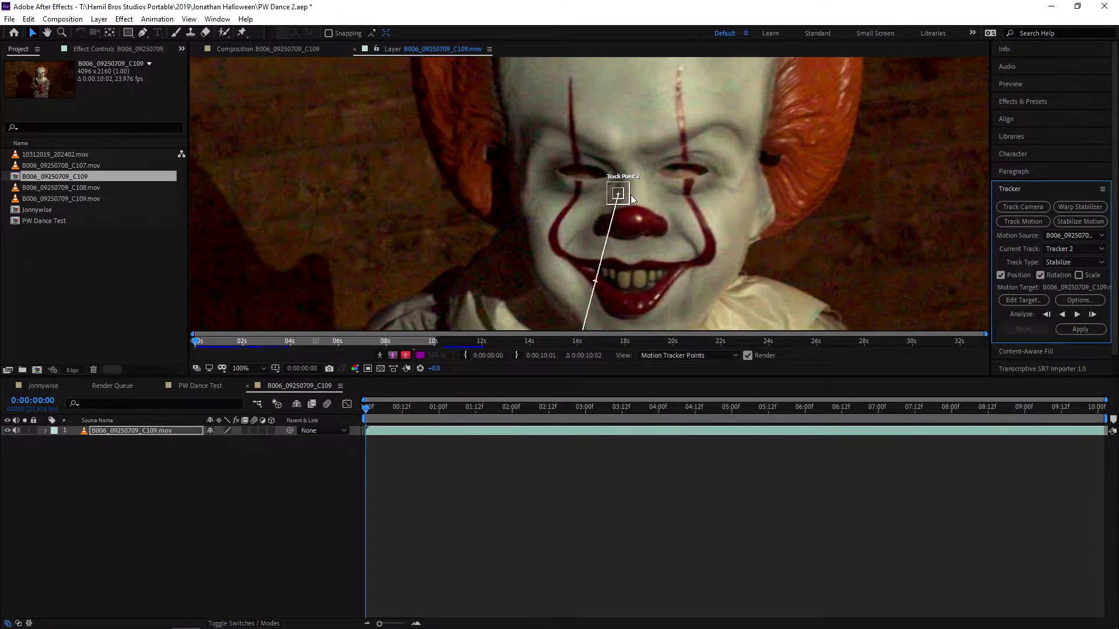
Resize Track Points 1 and 2 and position them on the clown's eyes
{"action": "left_click_drag", "start_coordinate": [624, 189], "coordinate": [698, 182]}
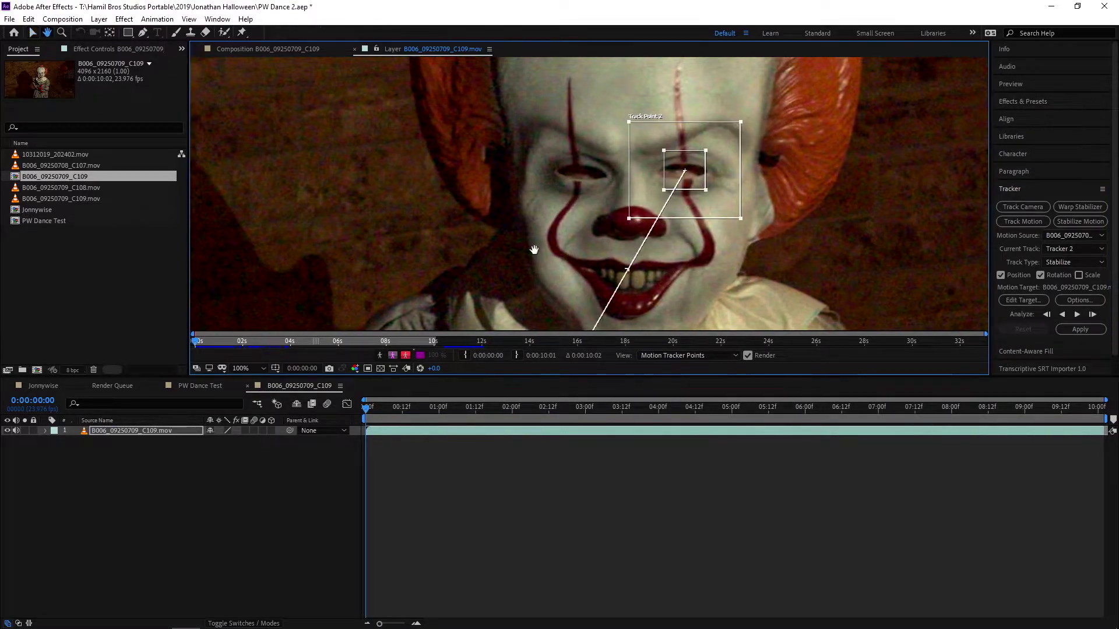
{"action": "scroll", "coordinate": [536, 242], "scroll_direction": "down", "scroll_amount": 3}
{"action": "scroll", "coordinate": [589, 274], "scroll_direction": "up", "scroll_amount": 3}
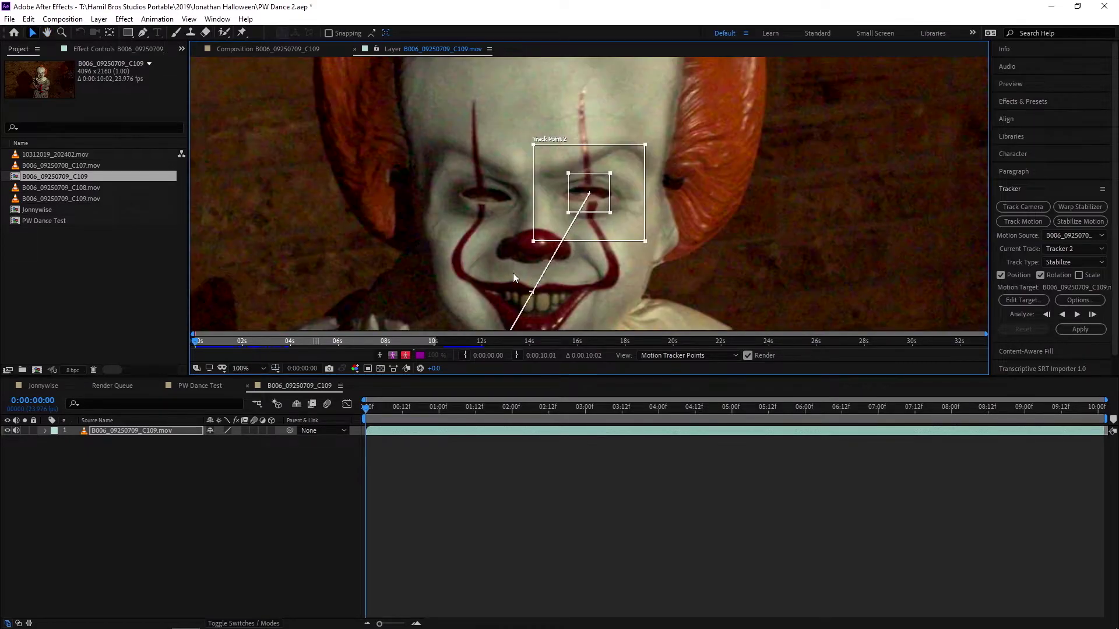
{"action": "scroll", "coordinate": [499, 268], "scroll_direction": "down", "scroll_amount": 3}
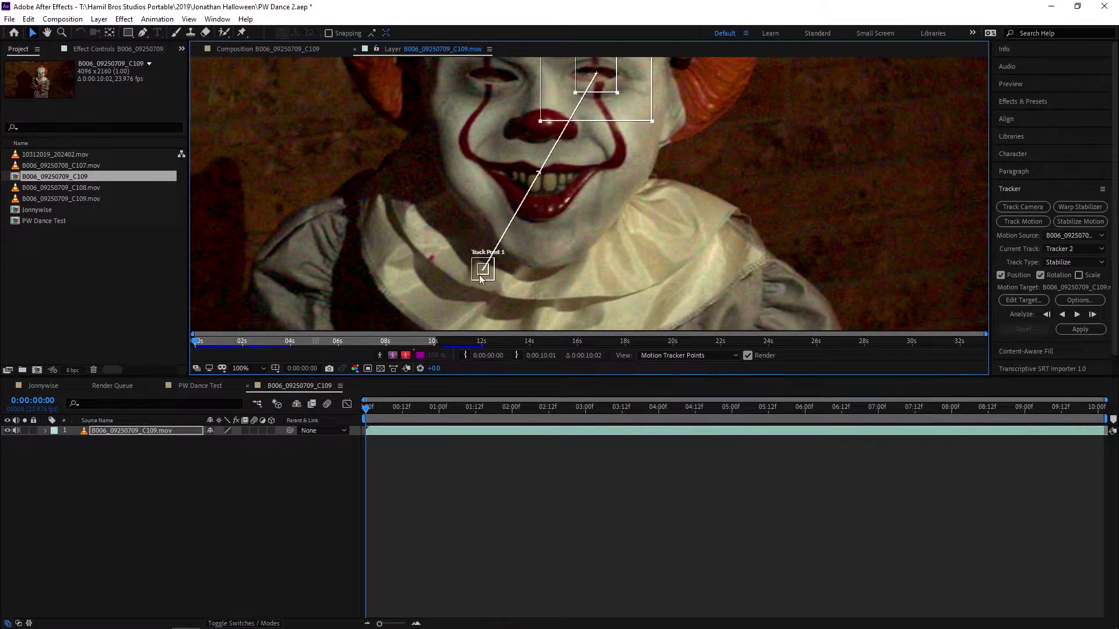
{"action": "left_click_drag", "start_coordinate": [479, 274], "coordinate": [458, 293]}
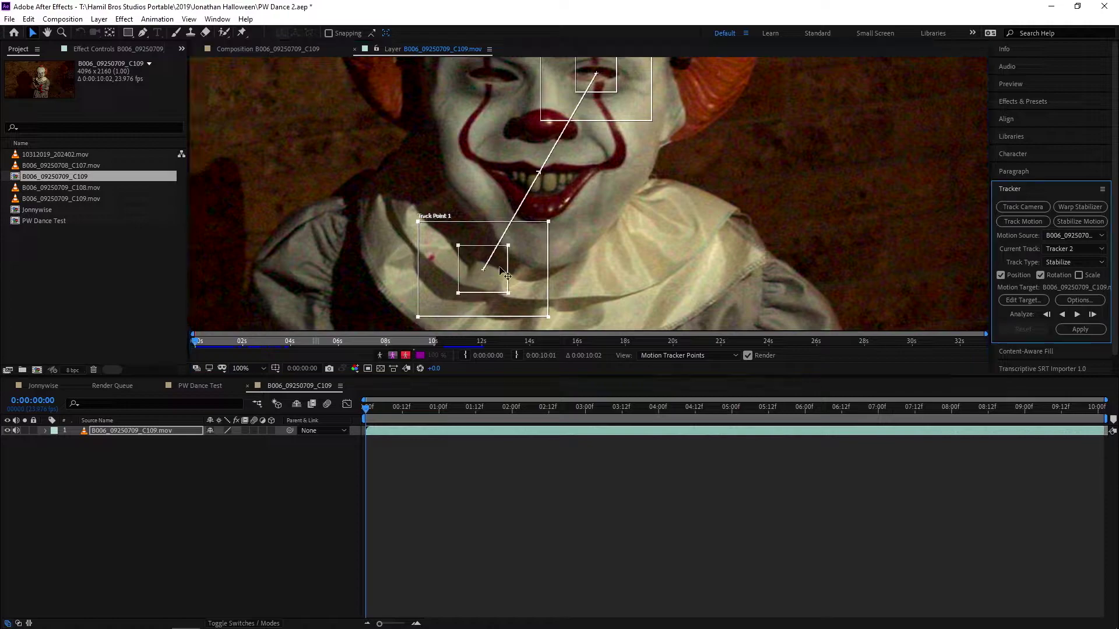
{"action": "left_click_drag", "start_coordinate": [625, 214], "coordinate": [642, 240]}
{"action": "left_click_drag", "start_coordinate": [613, 99], "coordinate": [507, 104]}
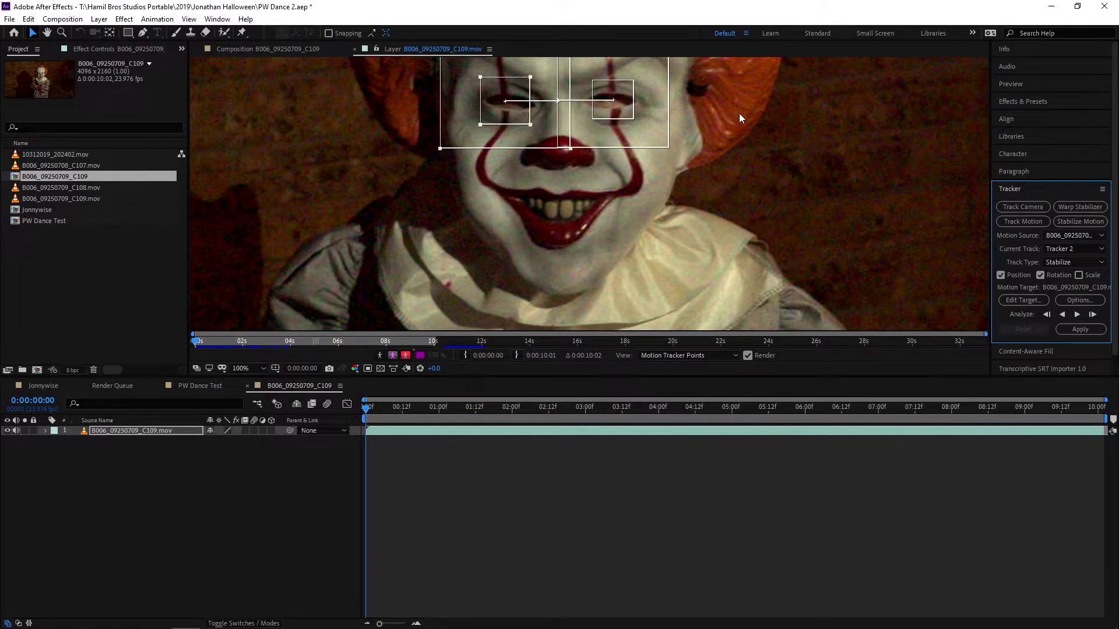
{"action": "key", "text": "comma"}
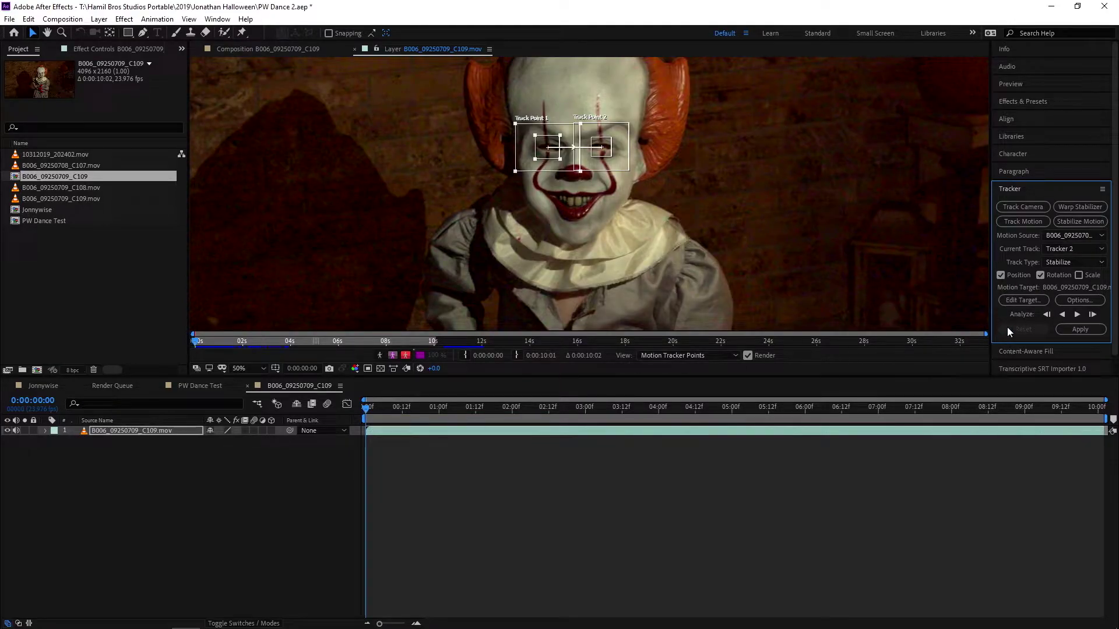
Analyze the track forward, then step through frames at 100% to inspect it
{"action": "left_click", "coordinate": [1076, 315]}
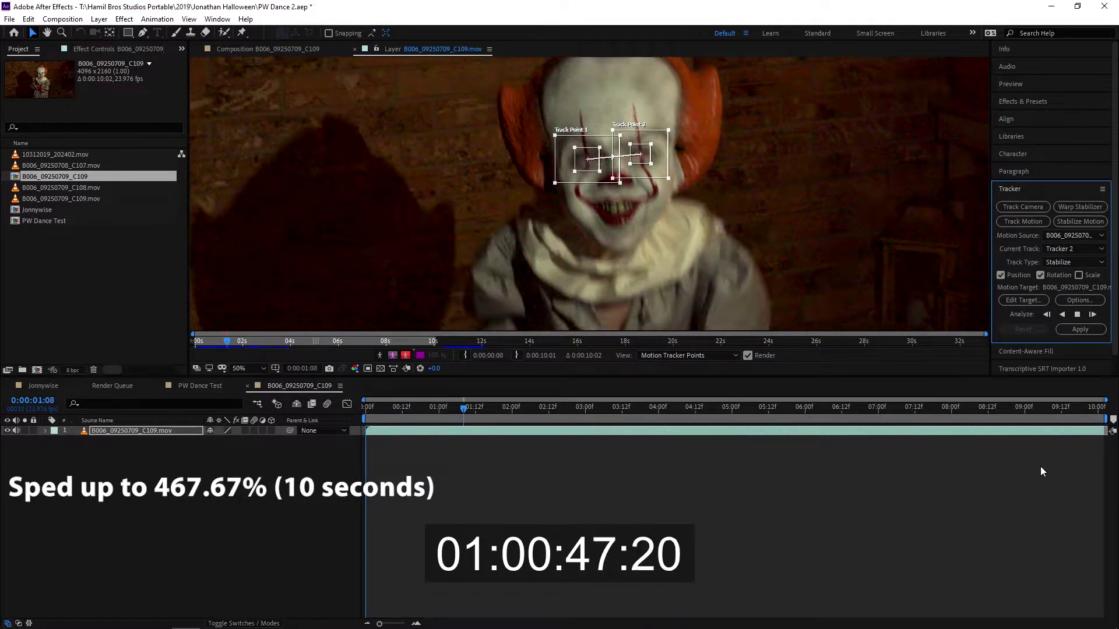
{"action": "left_click", "coordinate": [1077, 314]}
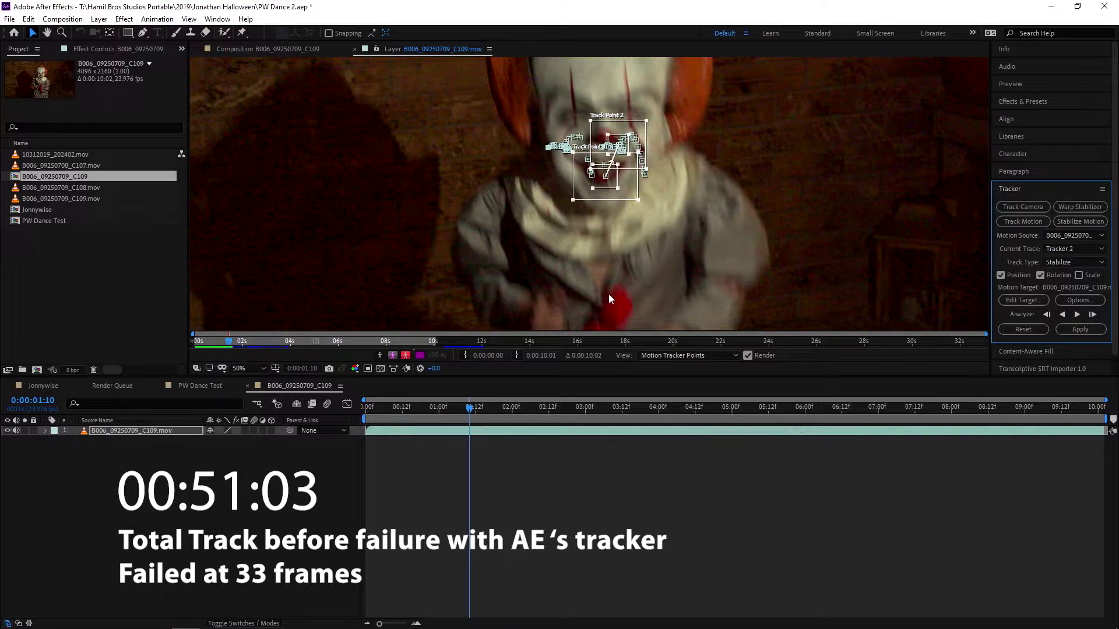
{"action": "key", "text": "period"}
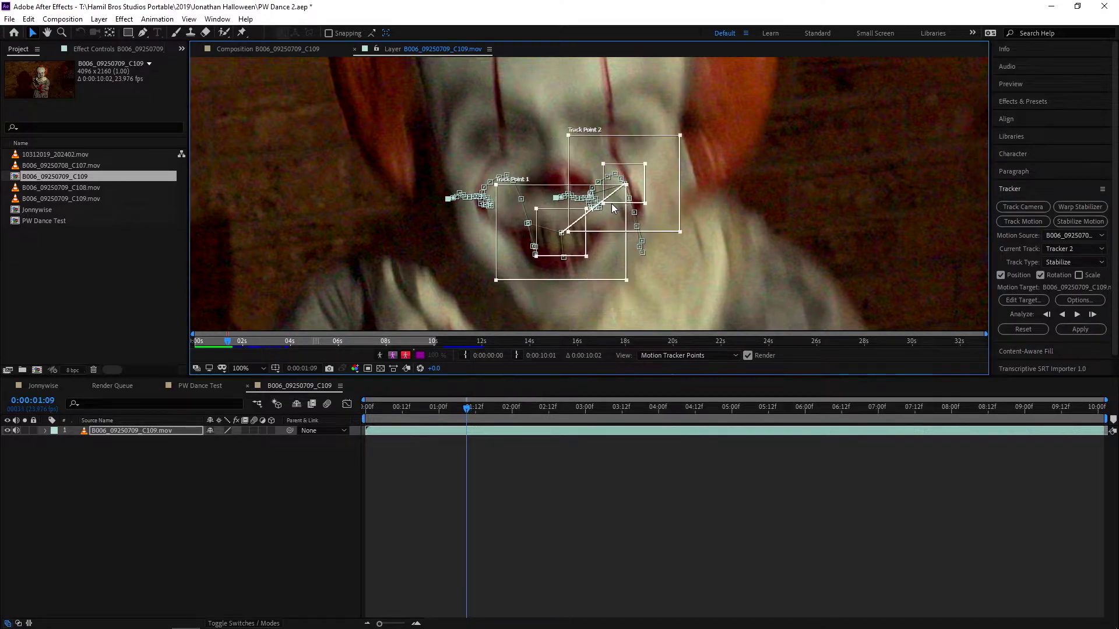
{"action": "key", "text": "Page_Up"}
{"action": "key", "text": "Page_Up"}
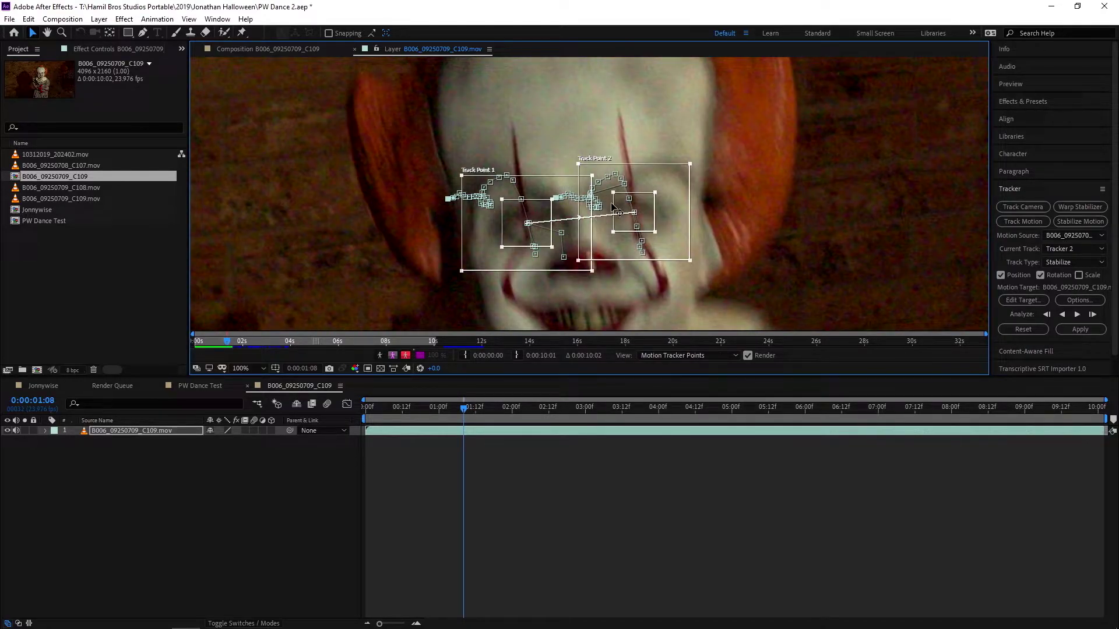
{"action": "key", "text": "Page_Down"}
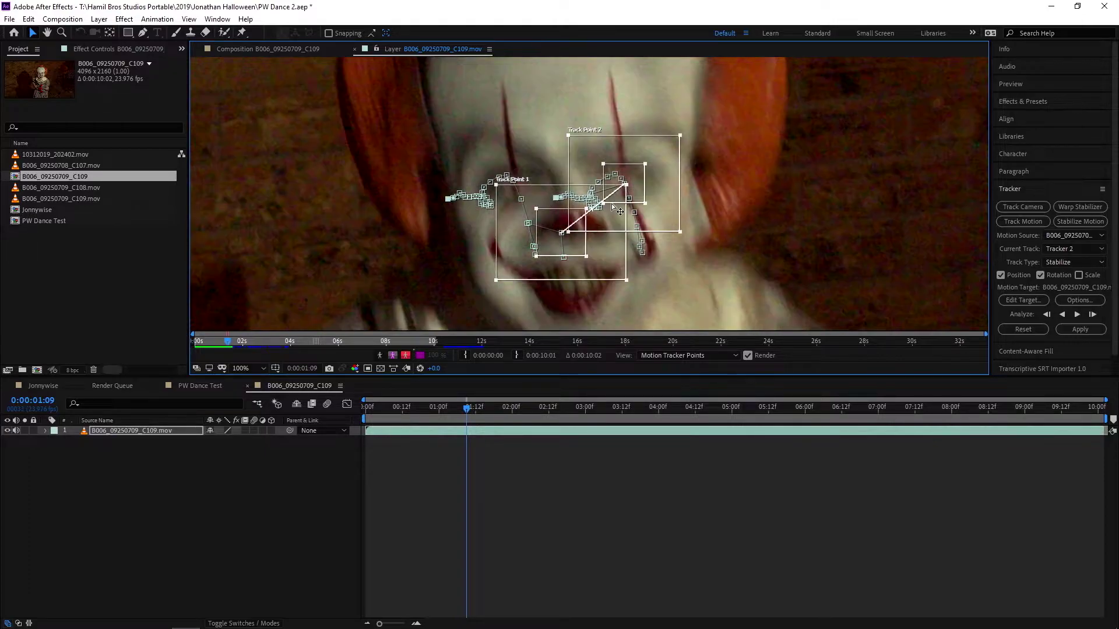
Nudge Track Point 2 slightly upward and return to the Composition view
{"action": "left_click_drag", "start_coordinate": [635, 182], "coordinate": [636, 168]}
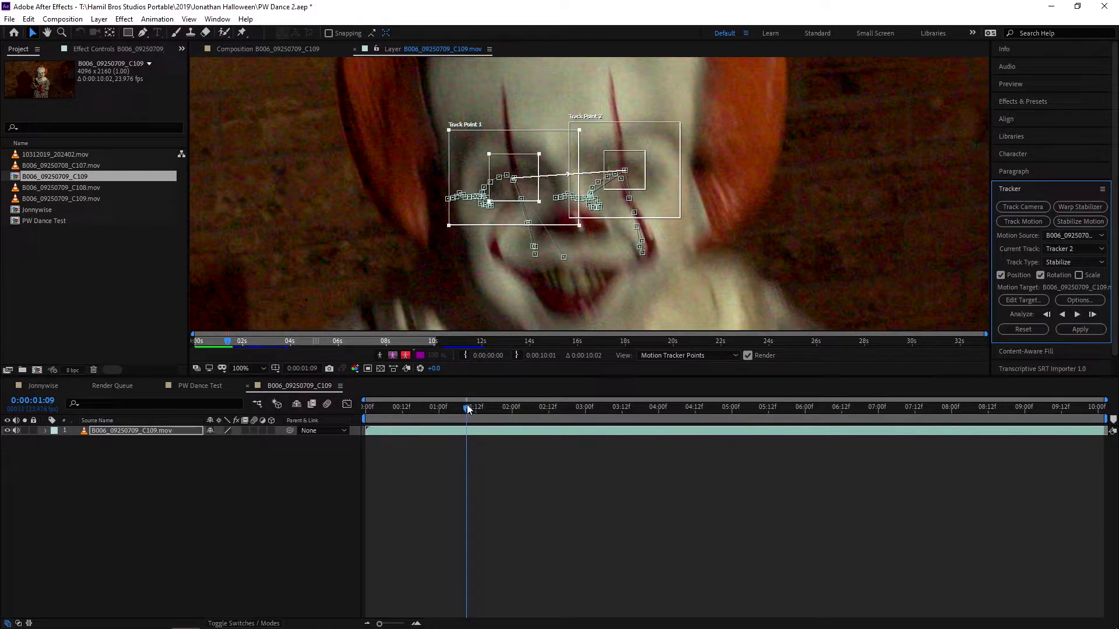
{"action": "left_click_drag", "start_coordinate": [466, 408], "coordinate": [354, 418]}
{"action": "left_click", "coordinate": [281, 49]}
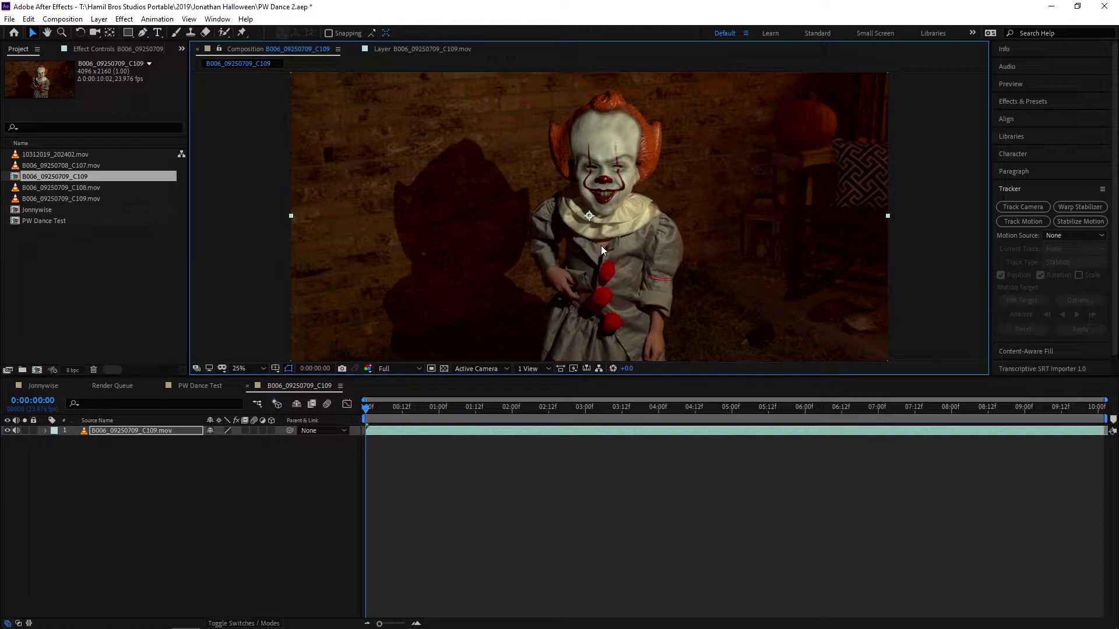
Duplicate the clown layer with Ctrl+D and delete Tracker 2 from the top copy
{"action": "left_click", "coordinate": [127, 432]}
{"action": "key", "text": "ctrl+d"}
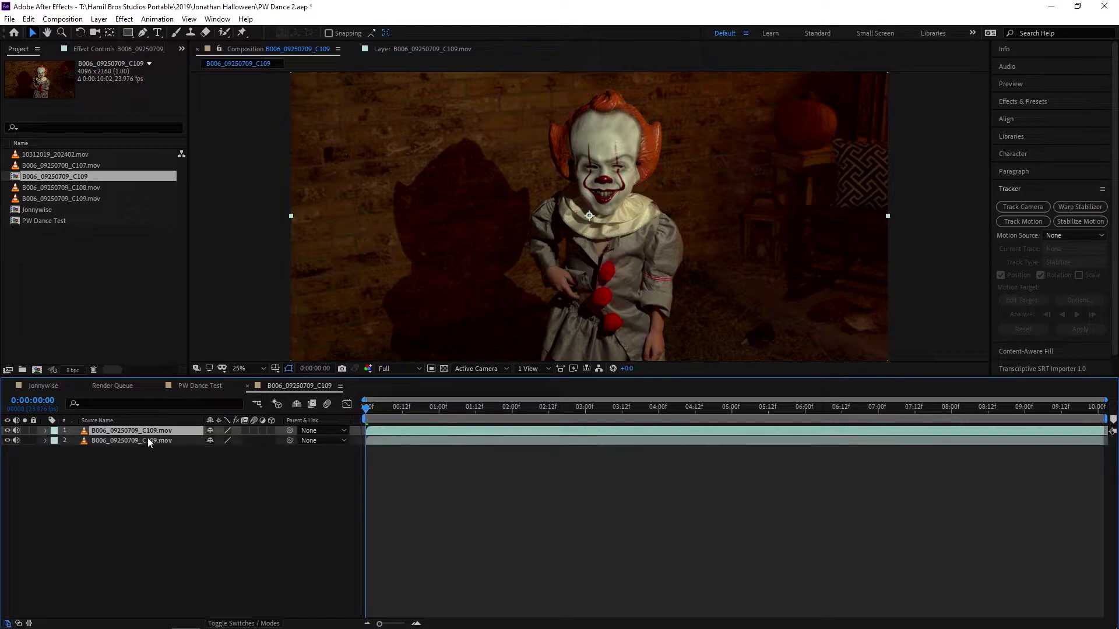
{"action": "key", "text": "u"}
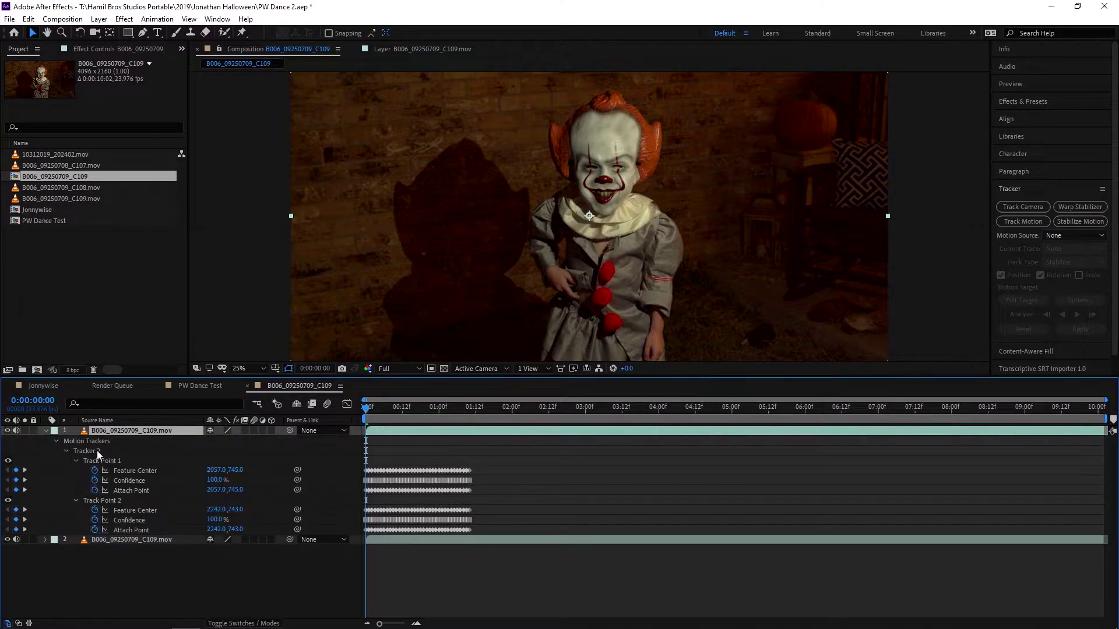
{"action": "left_click", "coordinate": [84, 452]}
{"action": "key", "text": "Delete"}
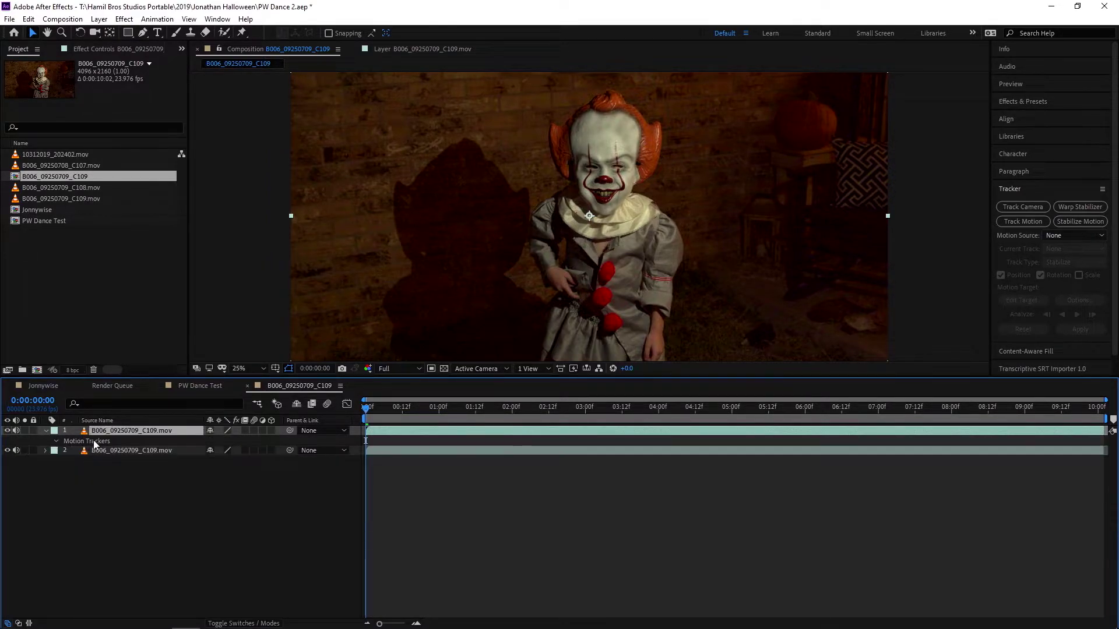
{"action": "left_click", "coordinate": [57, 439]}
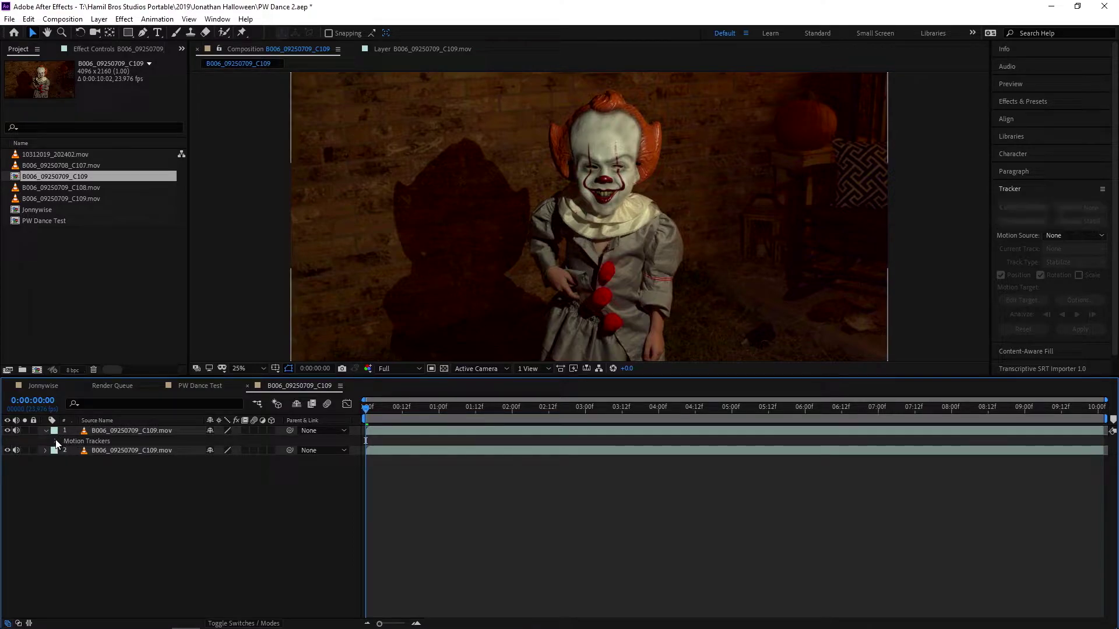
{"action": "key", "text": "ctrl+z"}
{"action": "key", "text": "ctrl+z"}
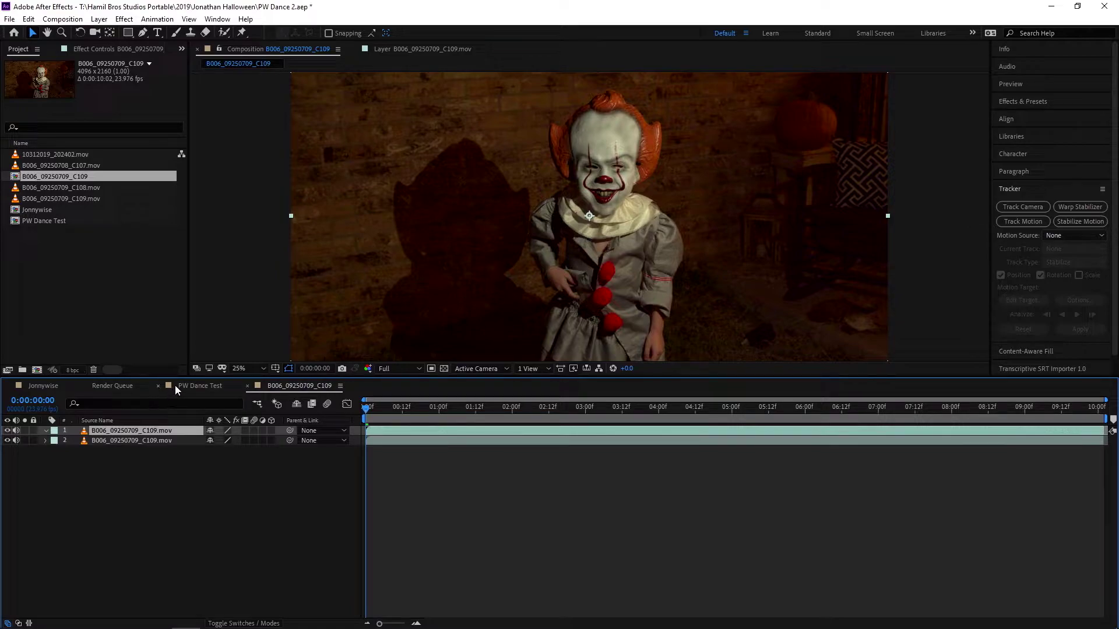
{"action": "key", "text": "ctrl+space"}
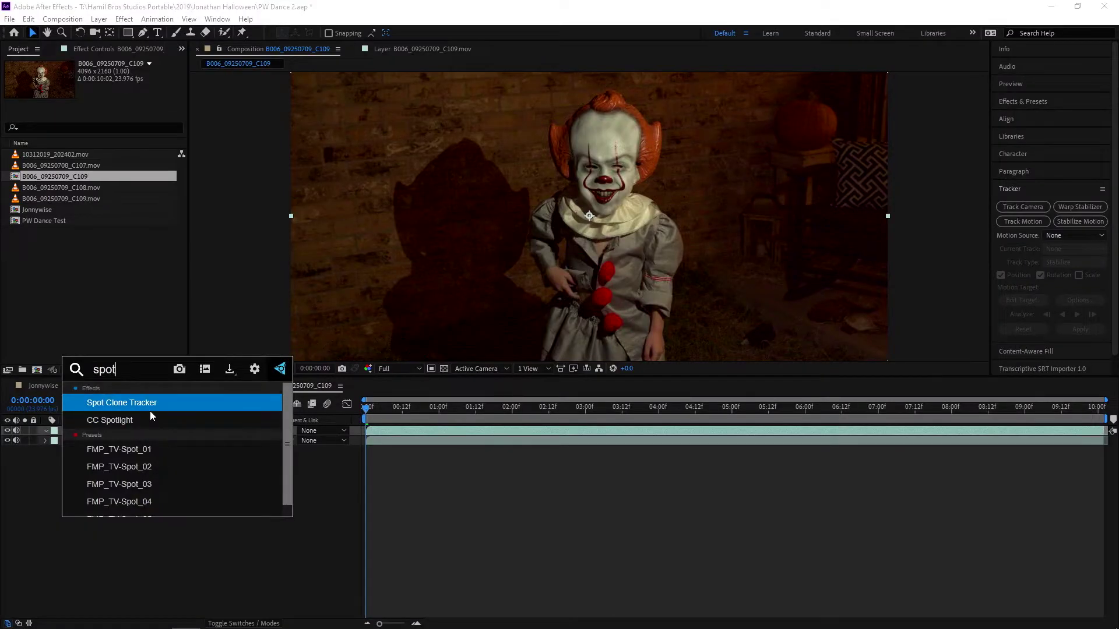
Apply Spot Clone Tracker, found by searching "spot" in FX Console, to the top clown layer
{"action": "left_click", "coordinate": [149, 410]}
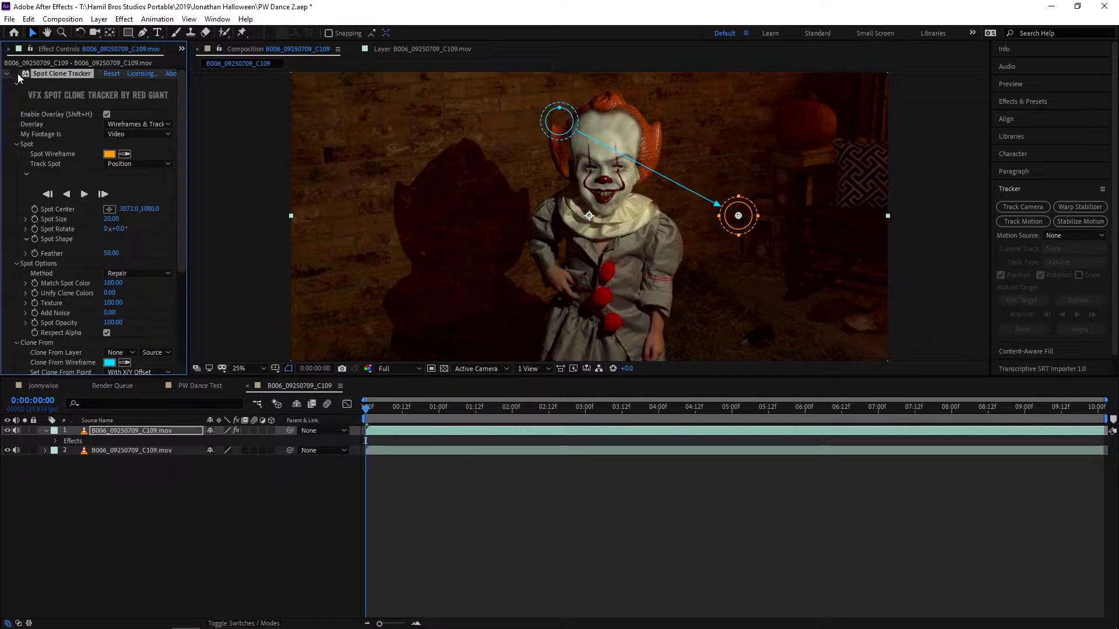
Move the Spot Center onto one eye and set an Exactly clone source on the other eye
{"action": "left_click_drag", "start_coordinate": [740, 210], "coordinate": [618, 159]}
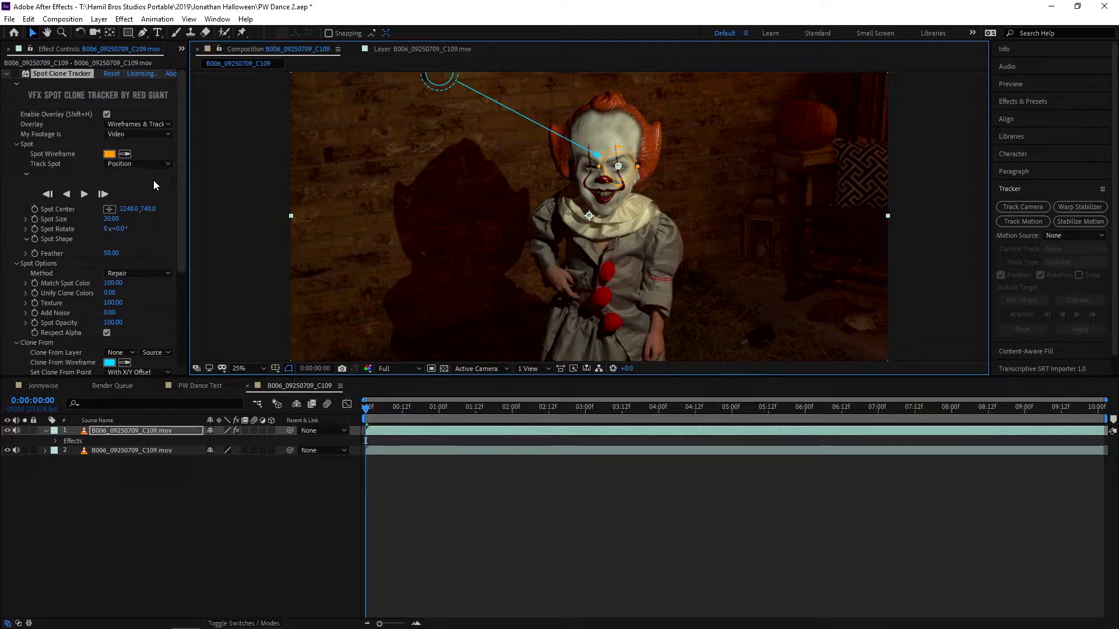
{"action": "scroll", "coordinate": [153, 180], "scroll_direction": "down", "scroll_amount": 3}
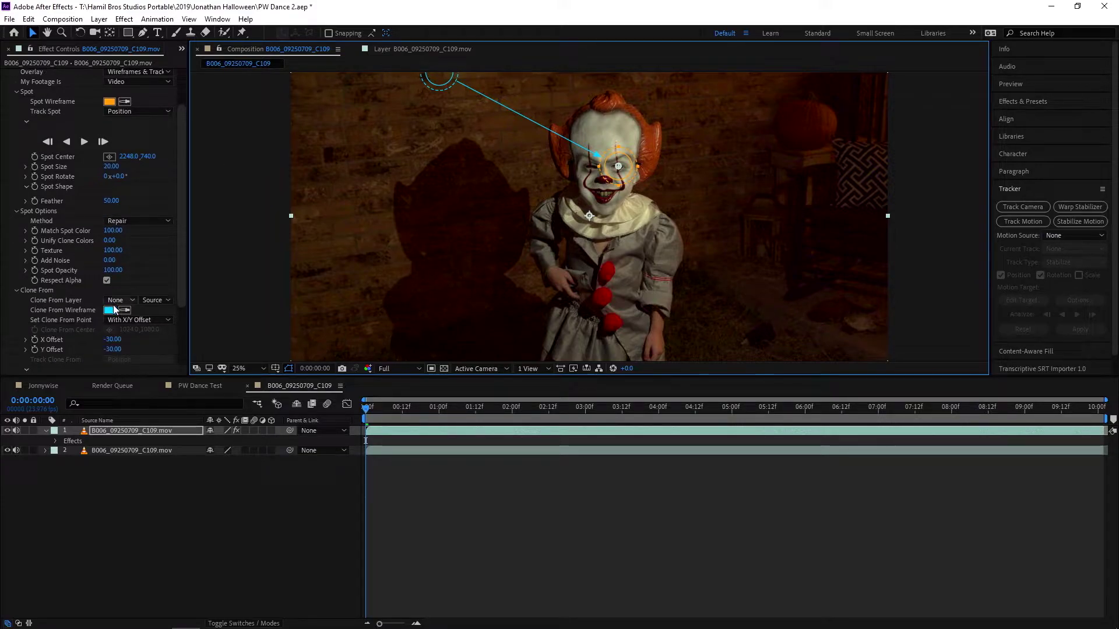
{"action": "left_click", "coordinate": [131, 319]}
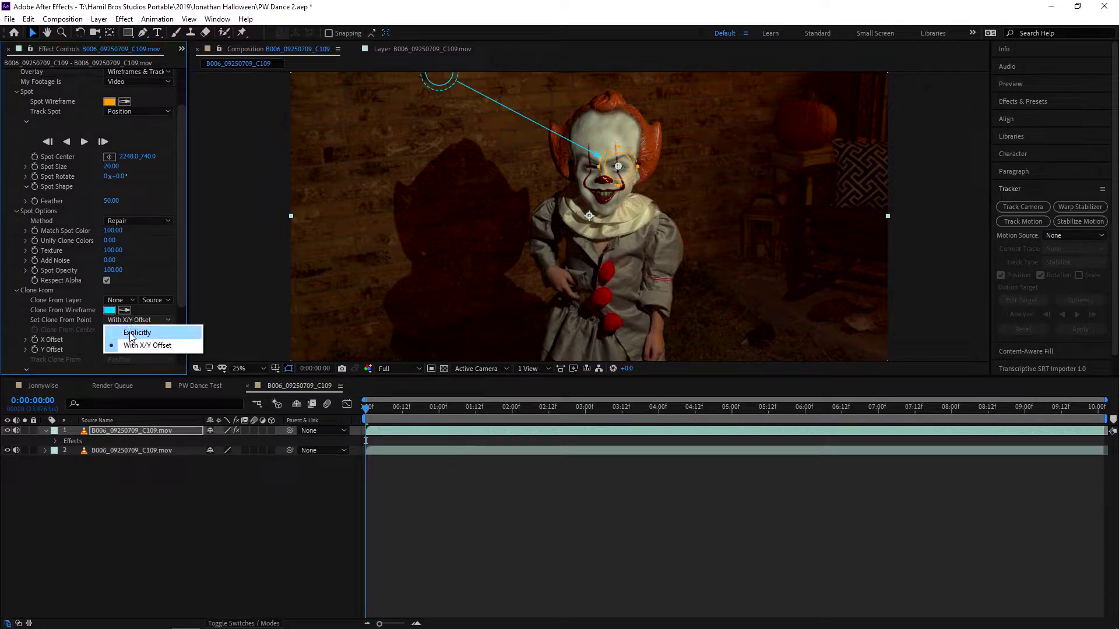
{"action": "left_click", "coordinate": [134, 332]}
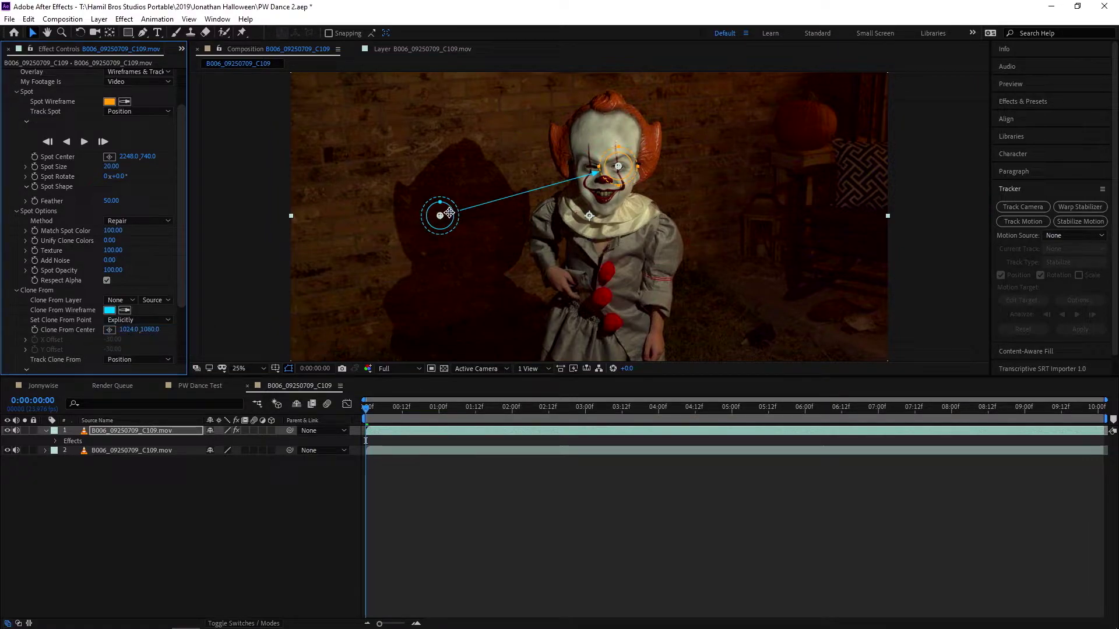
{"action": "left_click_drag", "start_coordinate": [450, 212], "coordinate": [596, 164]}
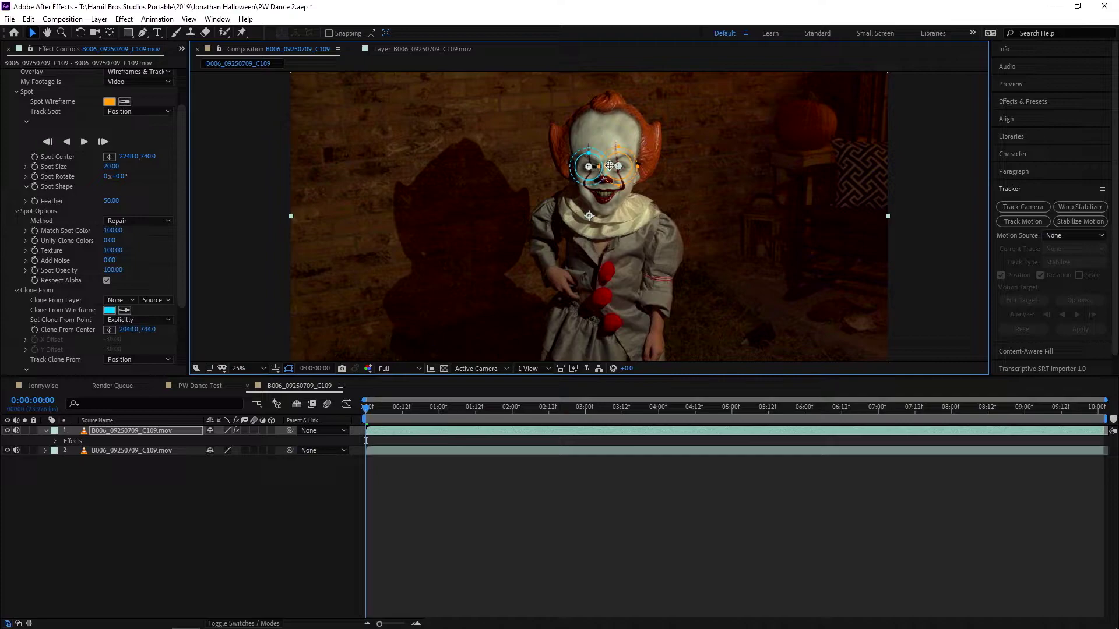
Centre the clown's face in view and briefly test-track the spot forward
{"action": "key", "text": "period"}
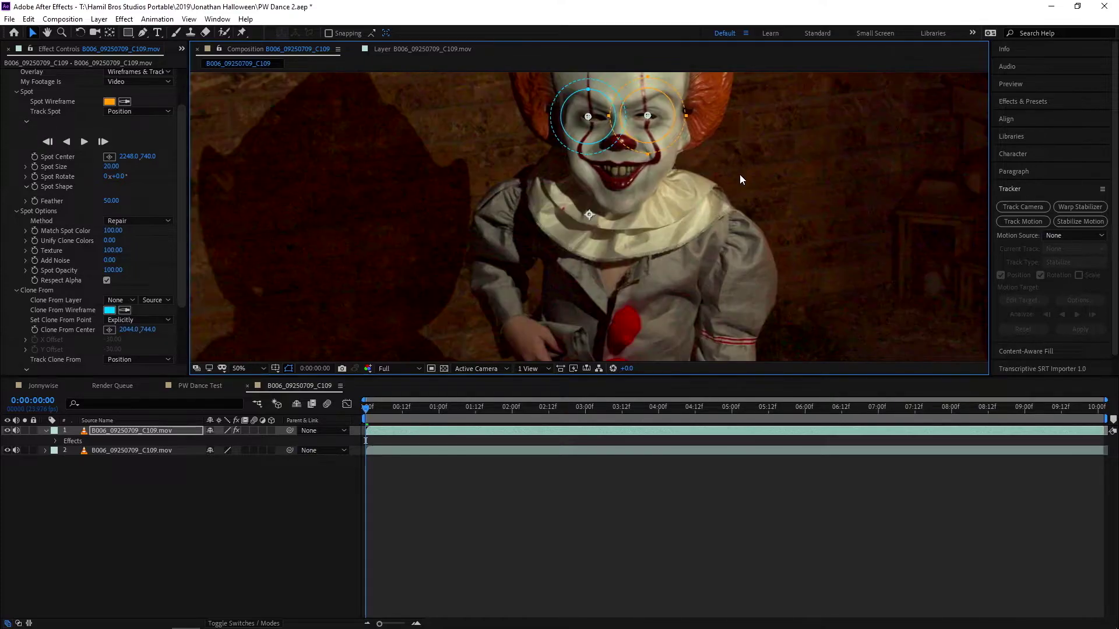
{"action": "left_click_drag", "start_coordinate": [709, 179], "coordinate": [701, 243]}
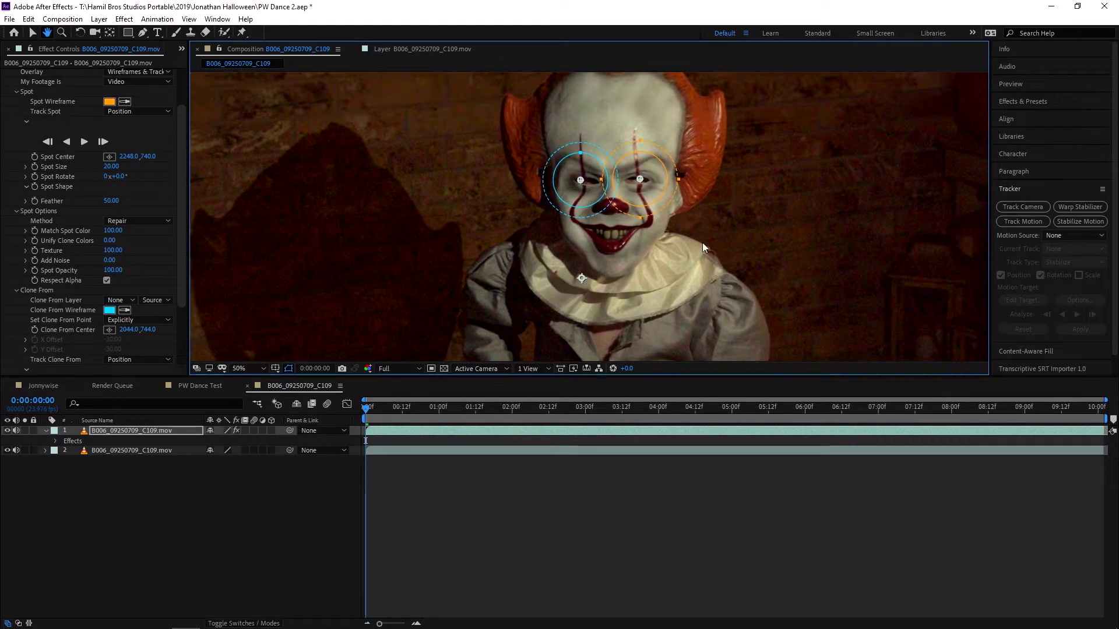
{"action": "left_click", "coordinate": [85, 143]}
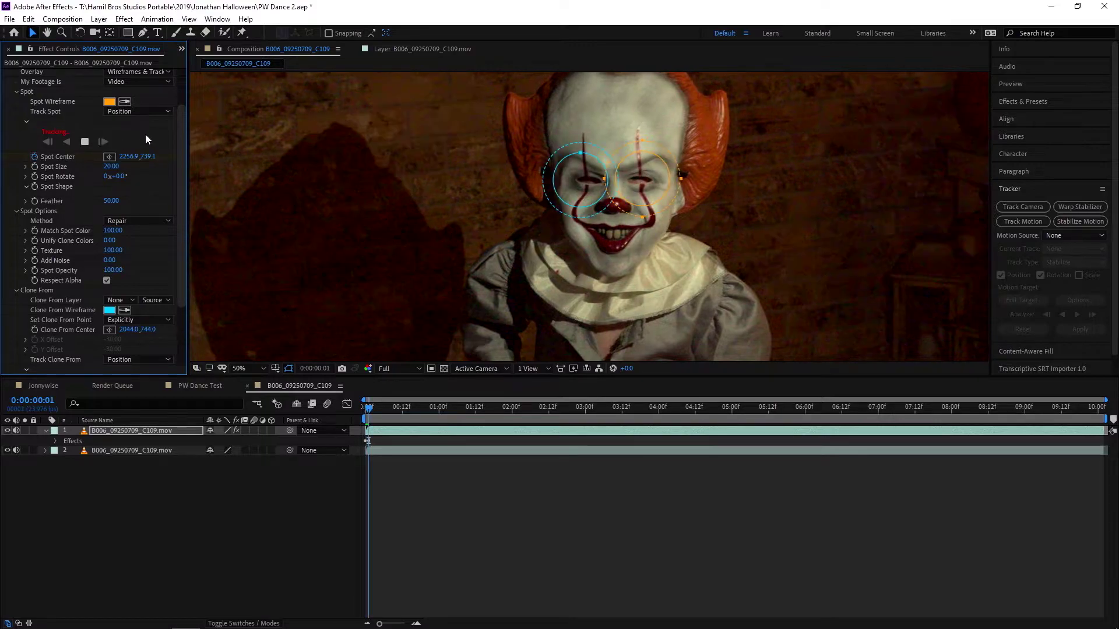
{"action": "left_click", "coordinate": [85, 143]}
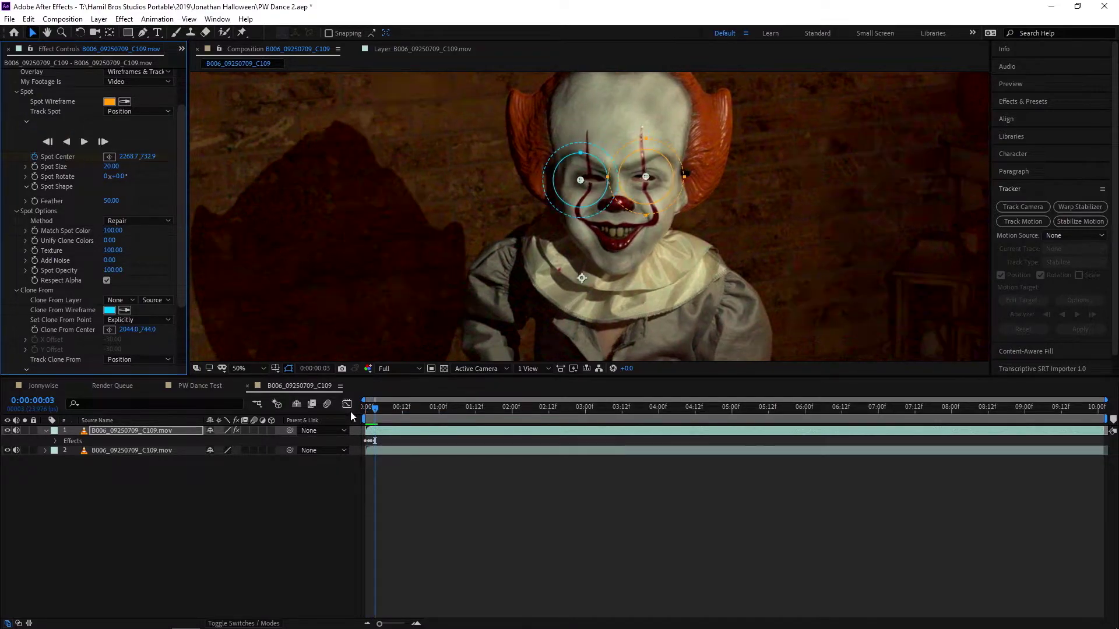
Go to the first frame and set Overlay to Wireframes Only (Faster Tracking)
{"action": "left_click", "coordinate": [309, 397]}
{"action": "key", "text": "Home"}
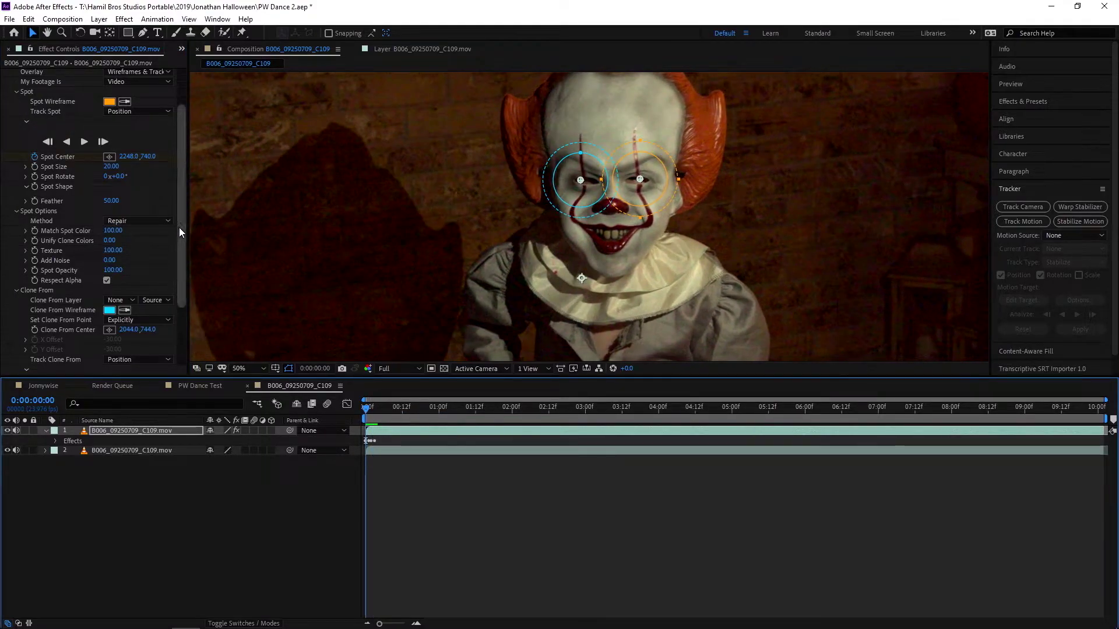
{"action": "scroll", "coordinate": [175, 228], "scroll_direction": "up", "scroll_amount": 3}
{"action": "left_click", "coordinate": [149, 124]}
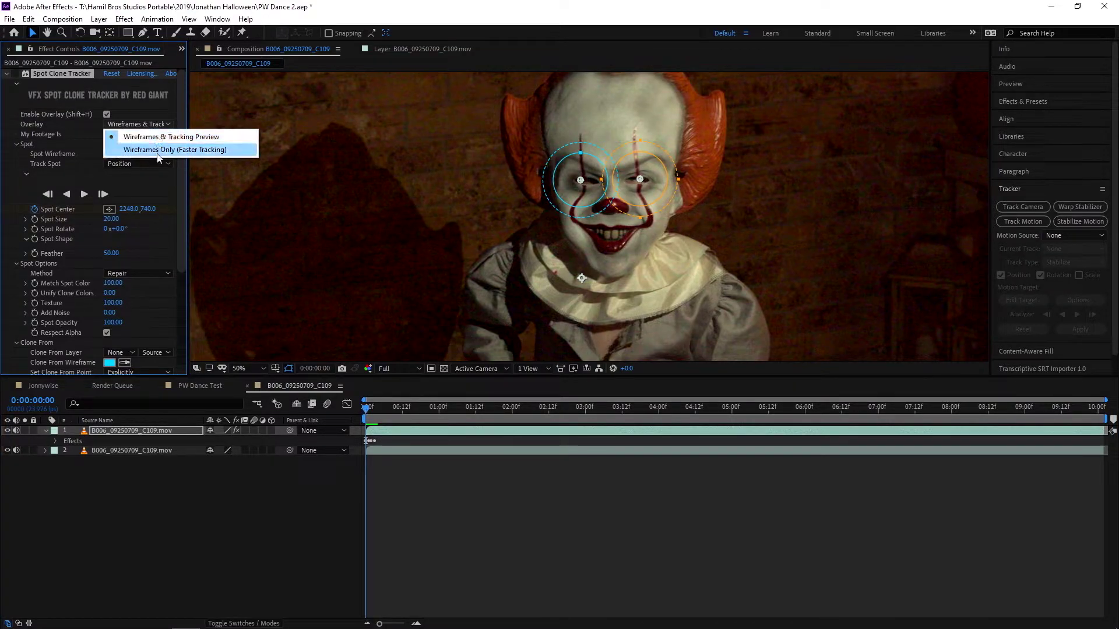
{"action": "left_click", "coordinate": [156, 151]}
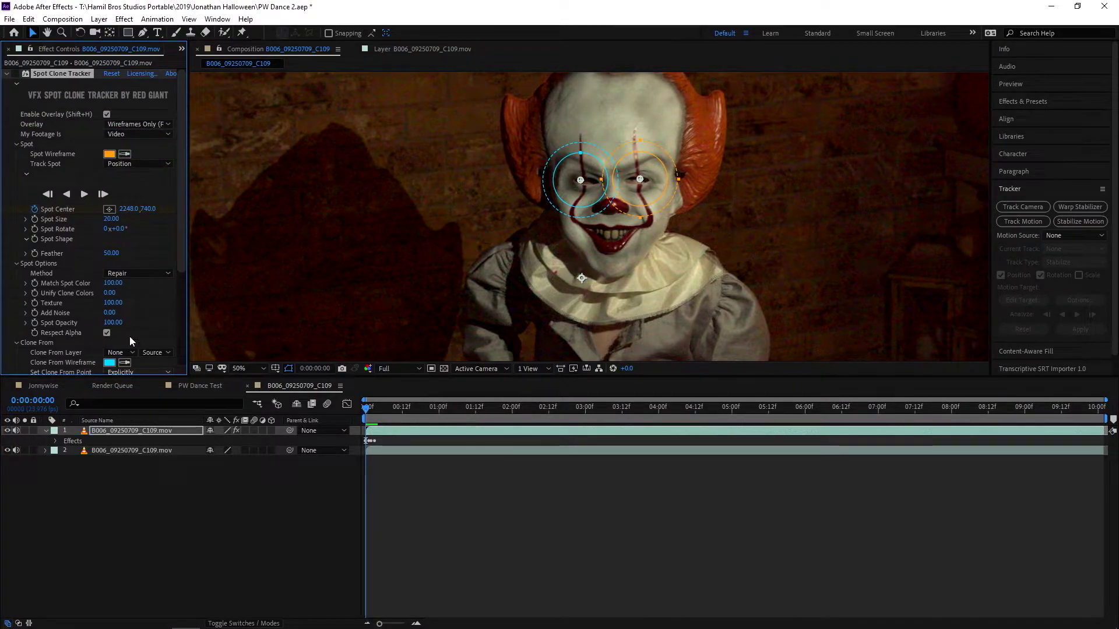
Track the spot and the Clone From source forward through the entire clip
{"action": "left_click", "coordinate": [83, 194]}
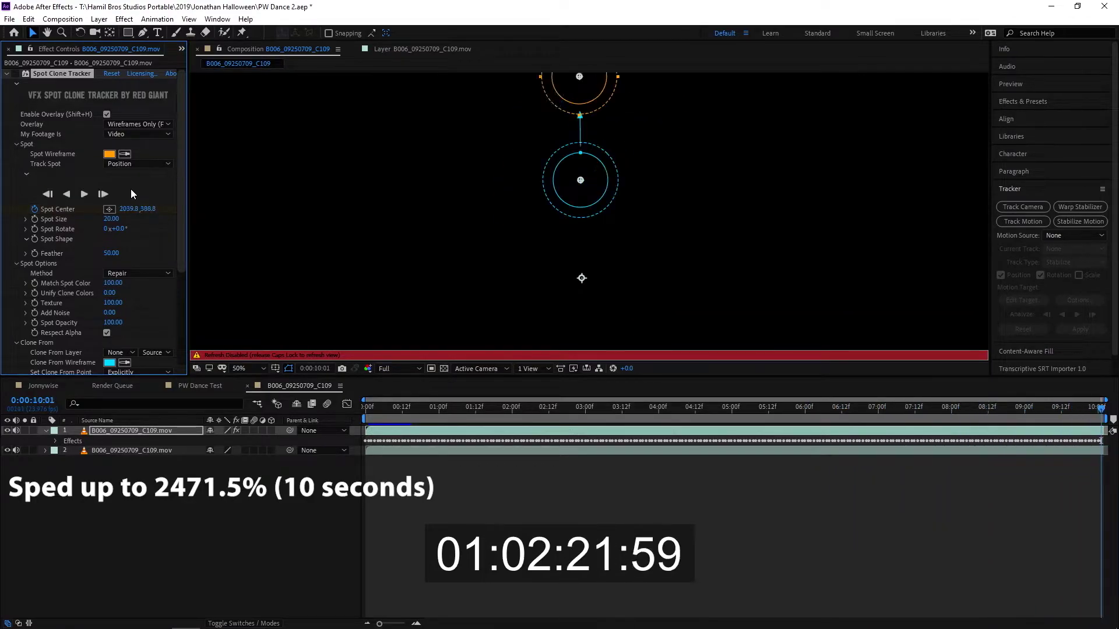
{"action": "scroll", "coordinate": [131, 194], "scroll_direction": "down", "scroll_amount": 4}
{"action": "left_click", "coordinate": [103, 305]}
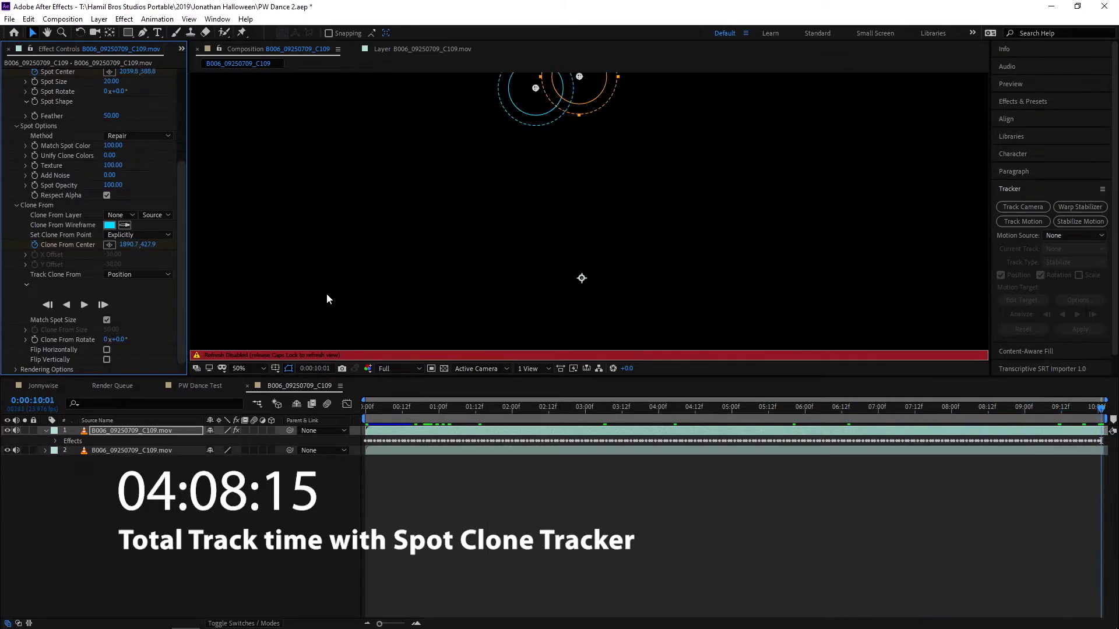
{"action": "key", "text": "Caps_Lock"}
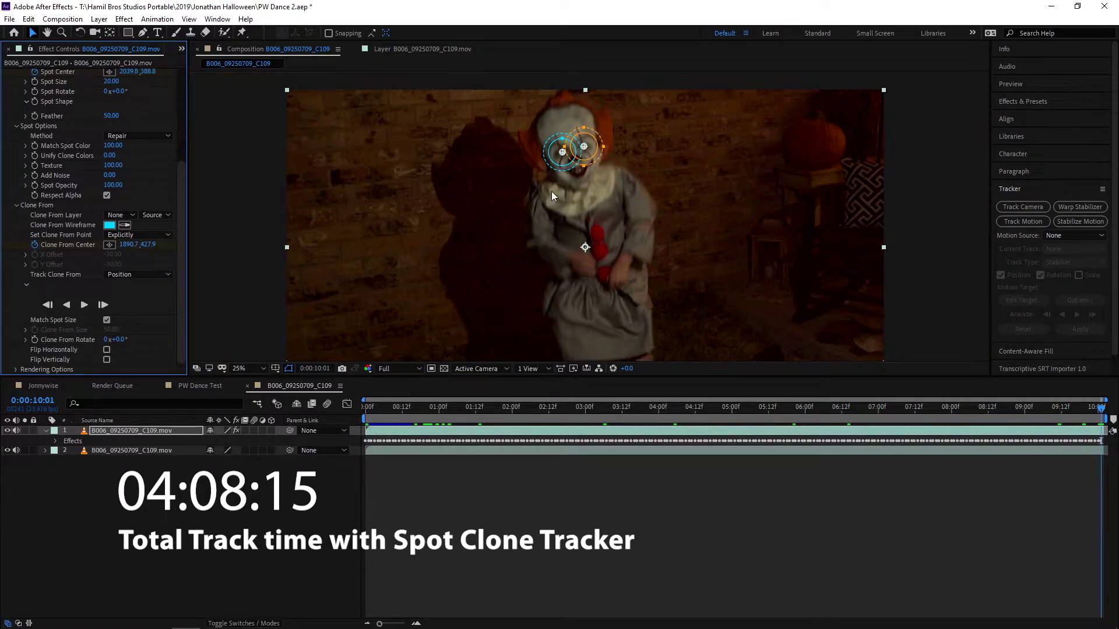
{"action": "scroll", "coordinate": [551, 191], "scroll_direction": "up", "scroll_amount": 2}
{"action": "left_click_drag", "start_coordinate": [662, 188], "coordinate": [689, 269]}
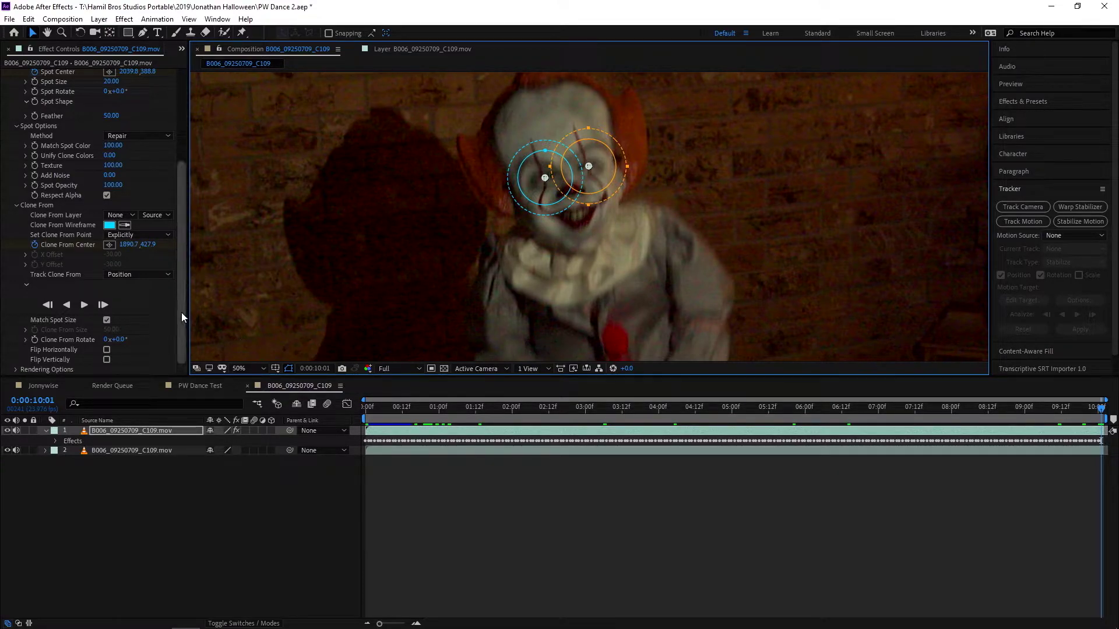
Rename the top layer with the Spot Clone Tracker to "Spot Clone Layer"
{"action": "scroll", "coordinate": [97, 122], "scroll_direction": "up", "scroll_amount": 5}
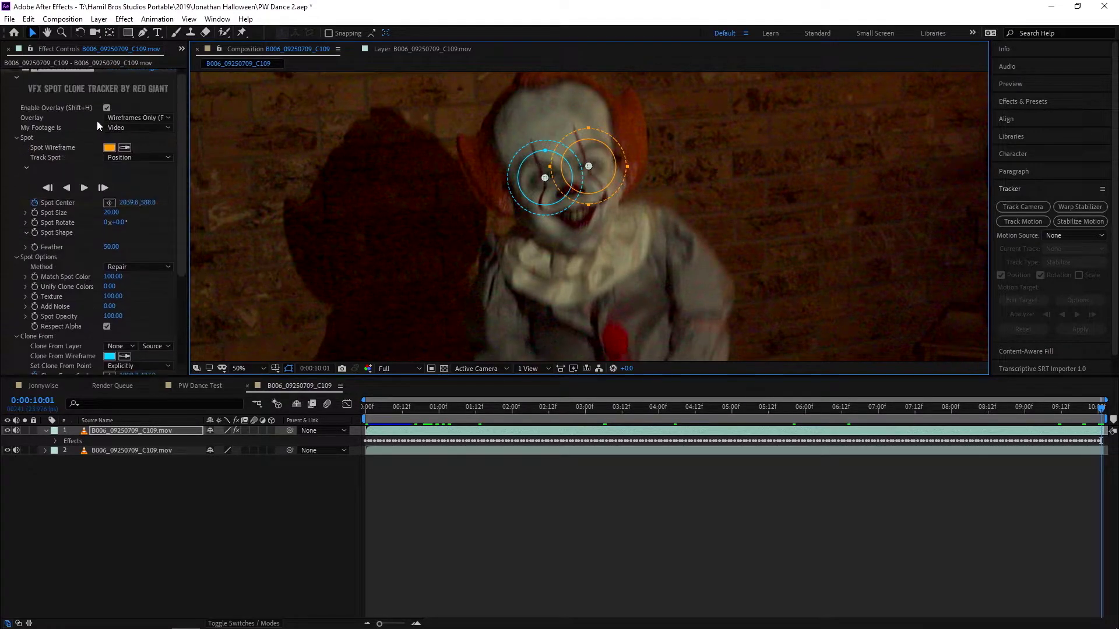
{"action": "left_click", "coordinate": [96, 452]}
{"action": "left_click", "coordinate": [123, 427]}
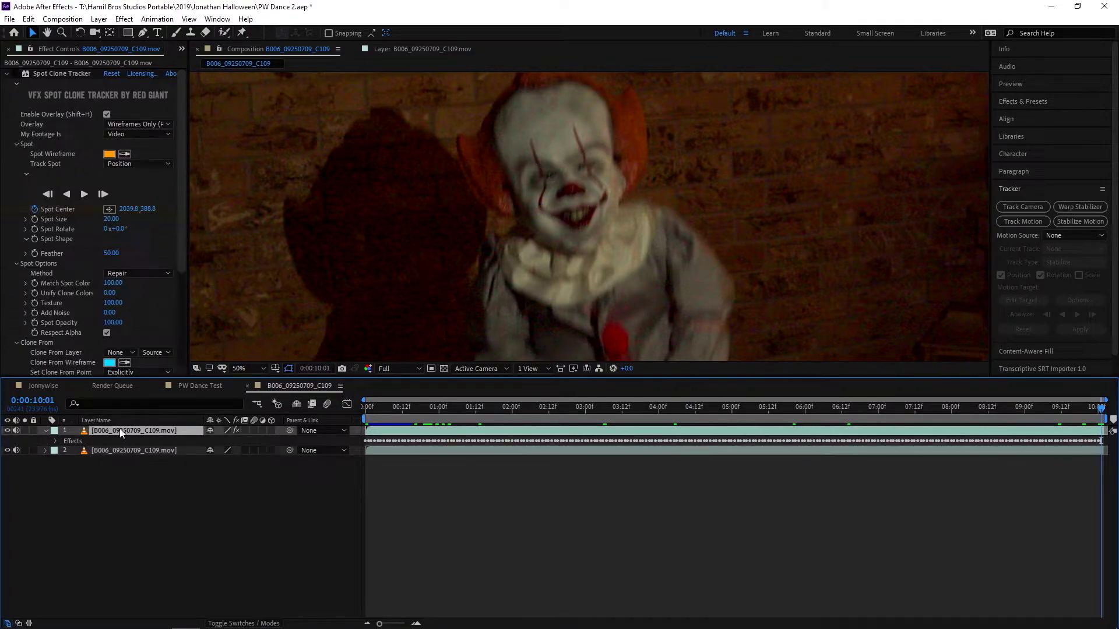
{"action": "key", "text": "Return"}
{"action": "type", "text": "sdPOT"}
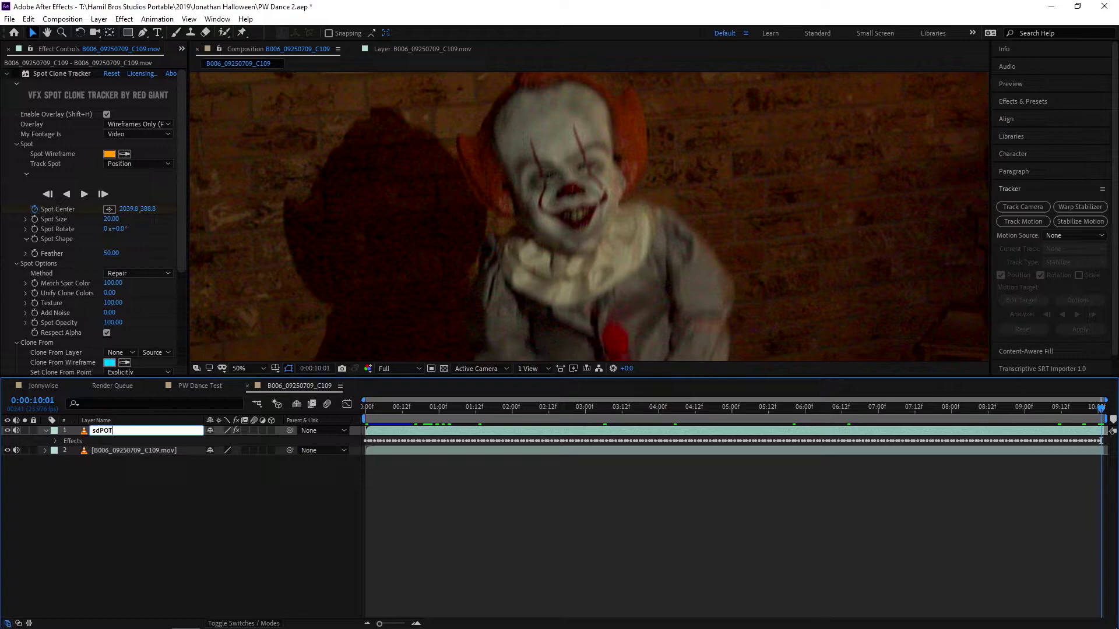
{"action": "key", "text": "BackSpace"}
{"action": "key", "text": "BackSpace"}
{"action": "key", "text": "BackSpace"}
{"action": "key", "text": "BackSpace"}
{"action": "type", "text": "Spot Clone Layer"}
{"action": "key", "text": "Return"}
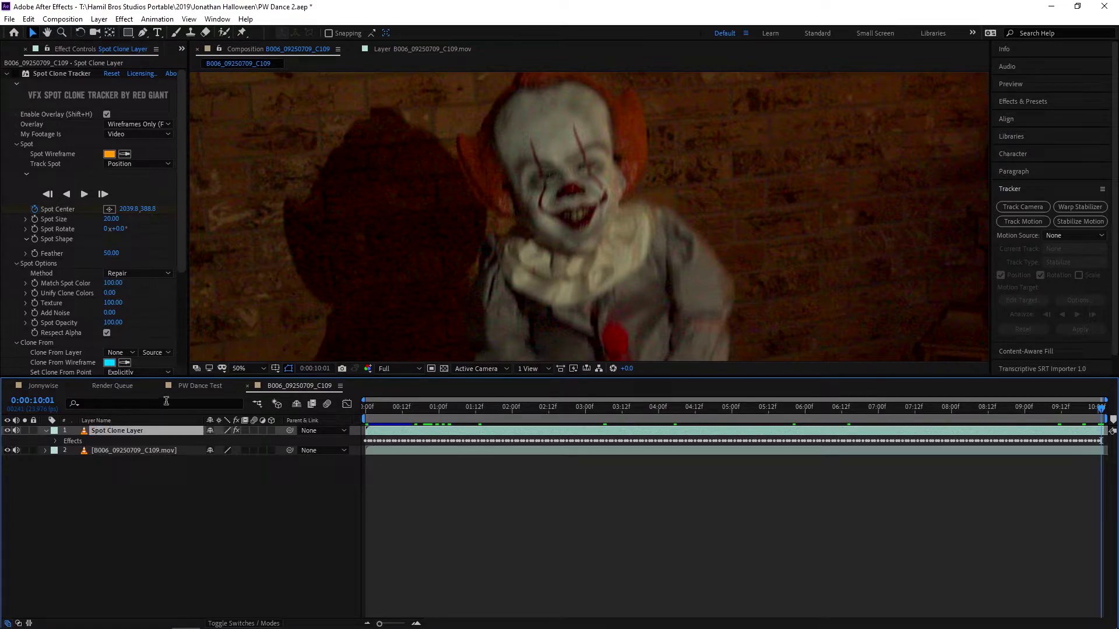
Reveal the keyframed properties of both the footage layer and Spot Clone Layer at the first frame
{"action": "left_click", "coordinate": [99, 455]}
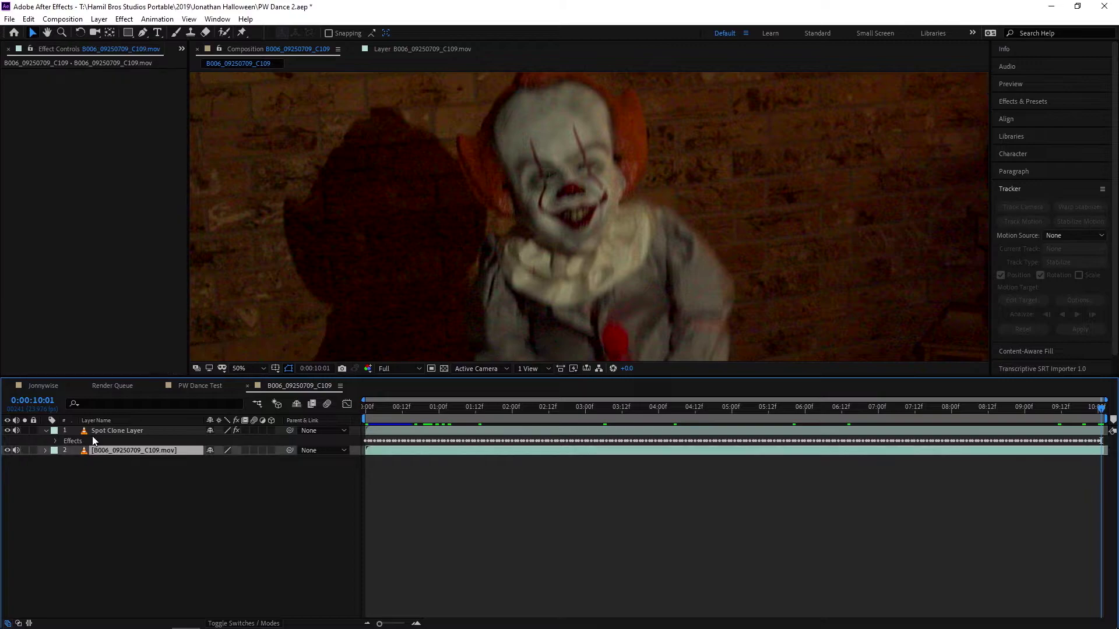
{"action": "key", "text": "u"}
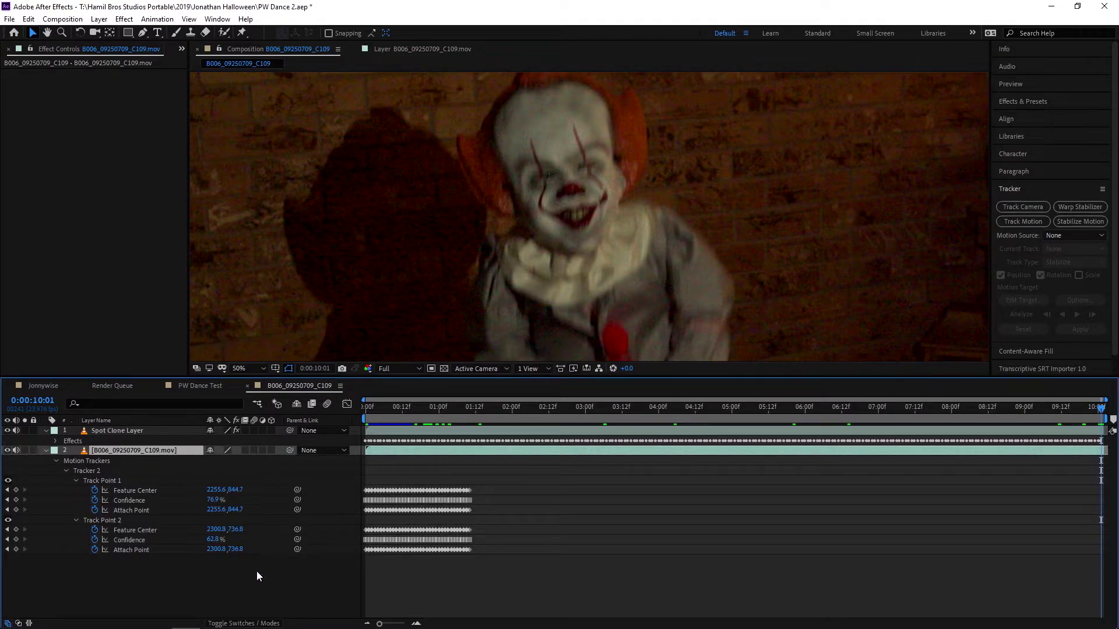
{"action": "left_click", "coordinate": [368, 413]}
{"action": "left_click_drag", "start_coordinate": [368, 413], "coordinate": [353, 418]}
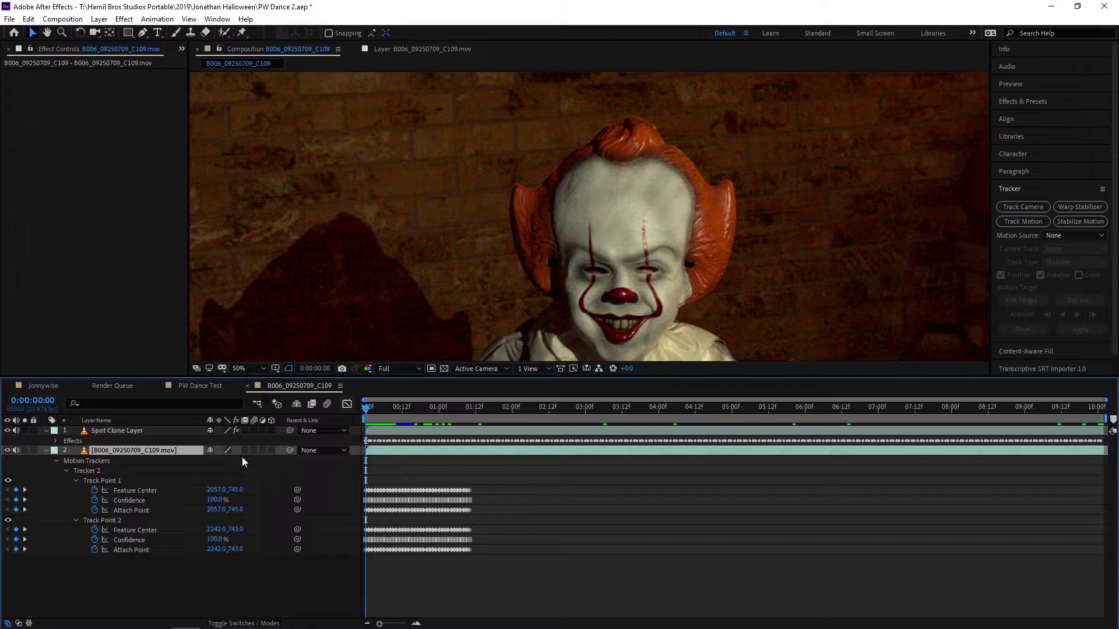
{"action": "left_click", "coordinate": [153, 432]}
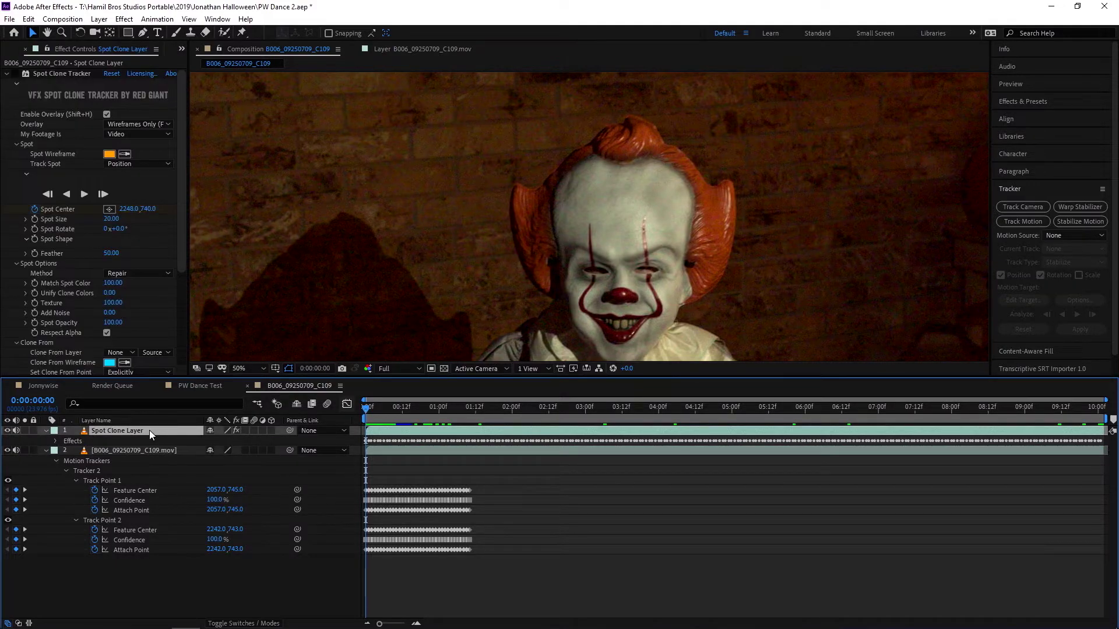
{"action": "key", "text": "u"}
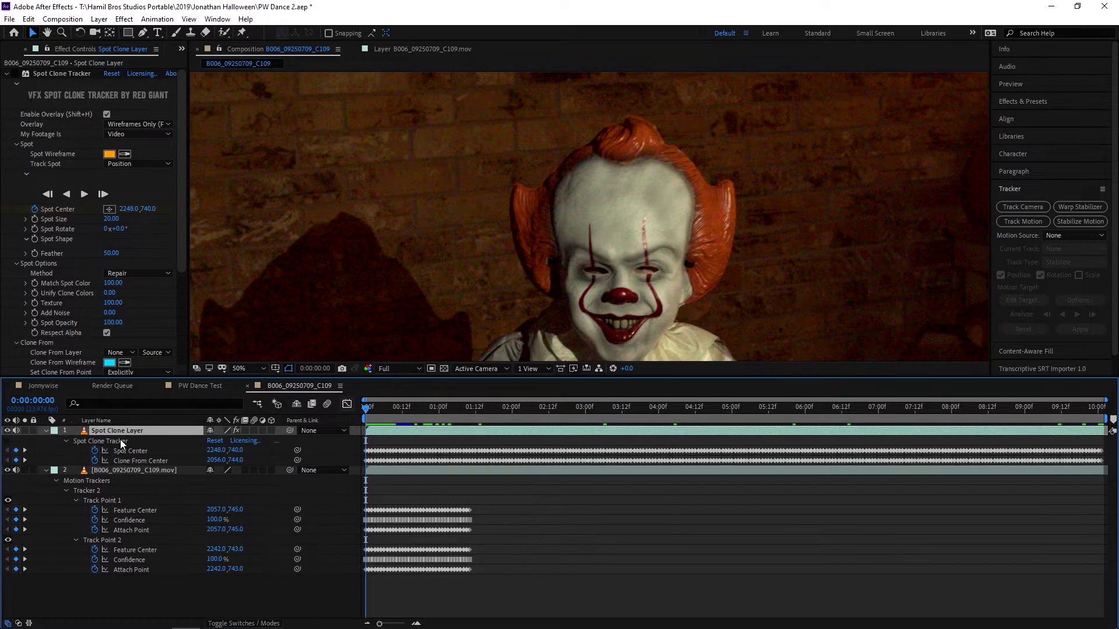
Paste the Spot Center keyframes into Track Point 1's Feature Center and Attach Point
{"action": "left_click", "coordinate": [156, 450]}
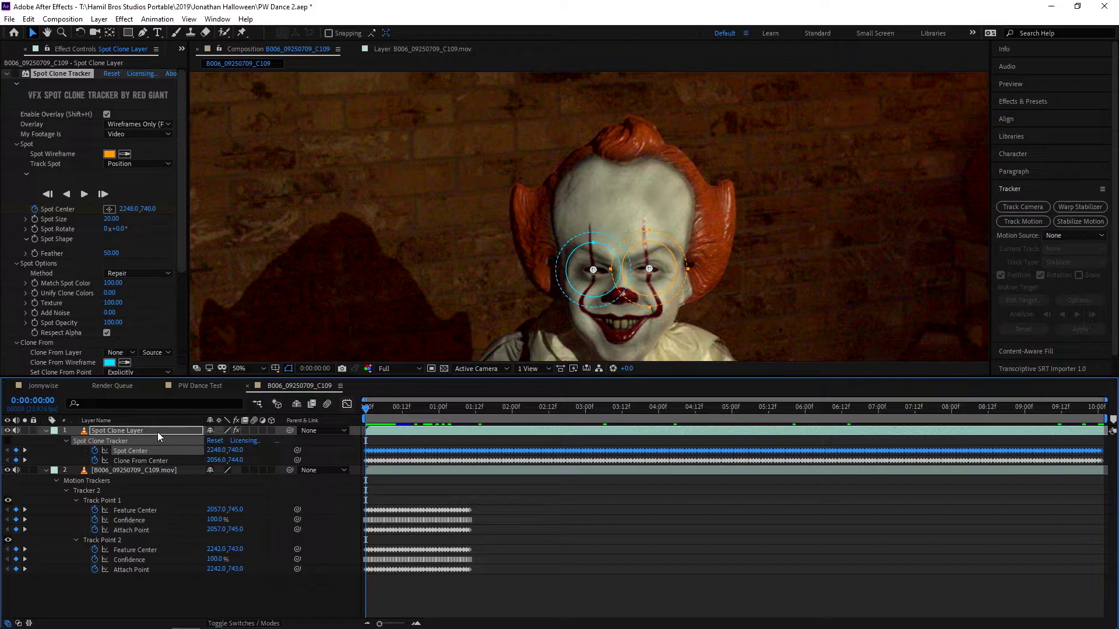
{"action": "left_click", "coordinate": [157, 509]}
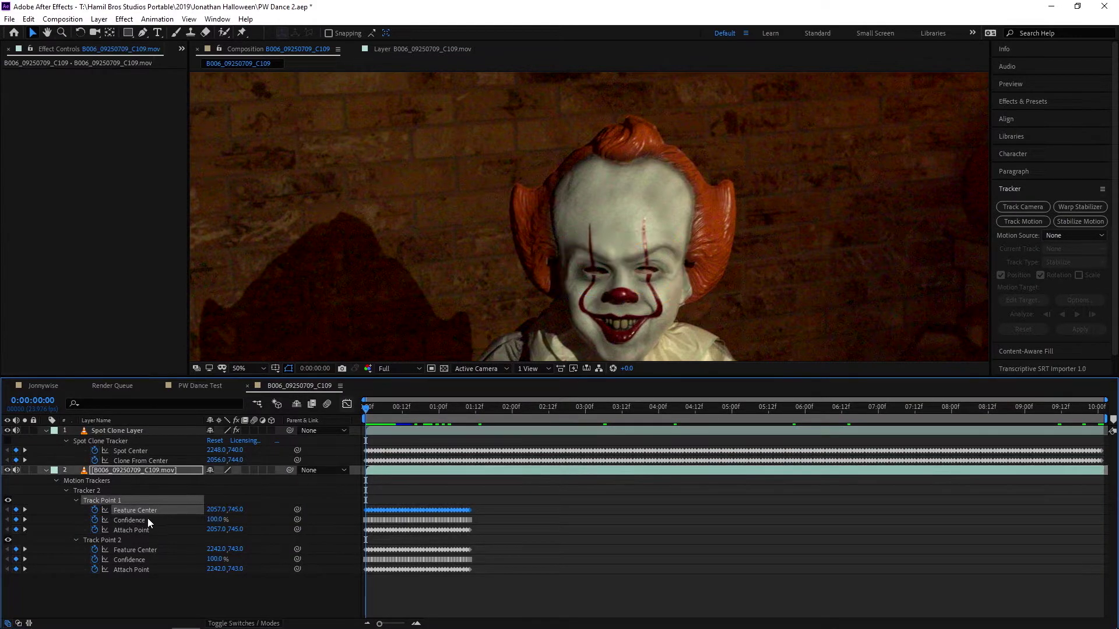
{"action": "key", "text": "ctrl+v"}
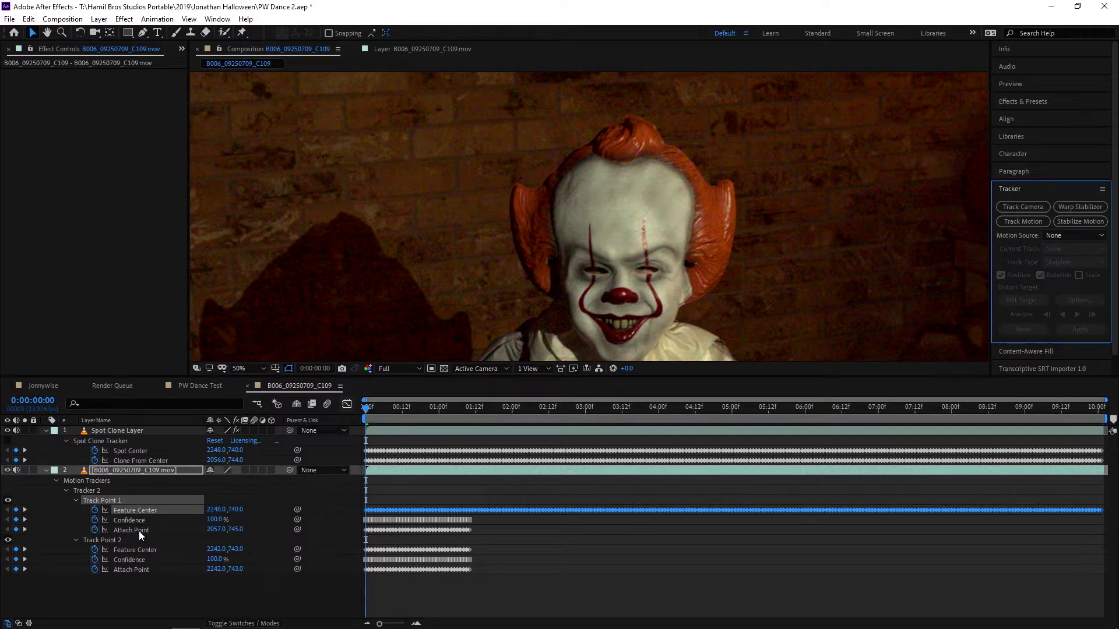
{"action": "left_click", "coordinate": [138, 530]}
{"action": "key", "text": "ctrl+v"}
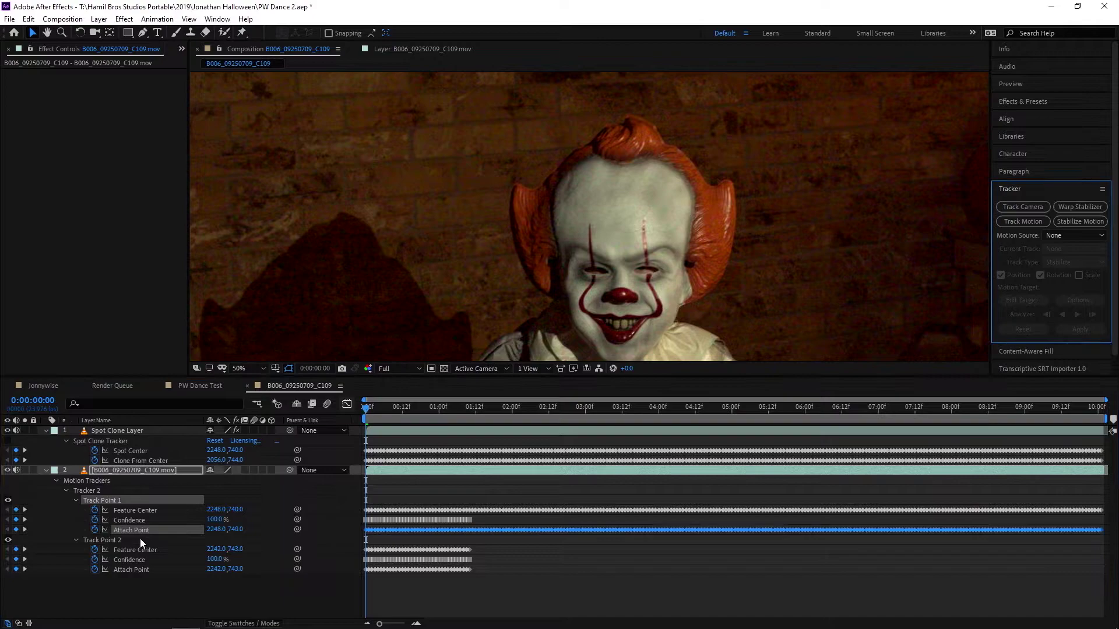
Paste the Clone From Center keyframes into Track Point 2's Feature Center and Attach Point
{"action": "left_click", "coordinate": [131, 460]}
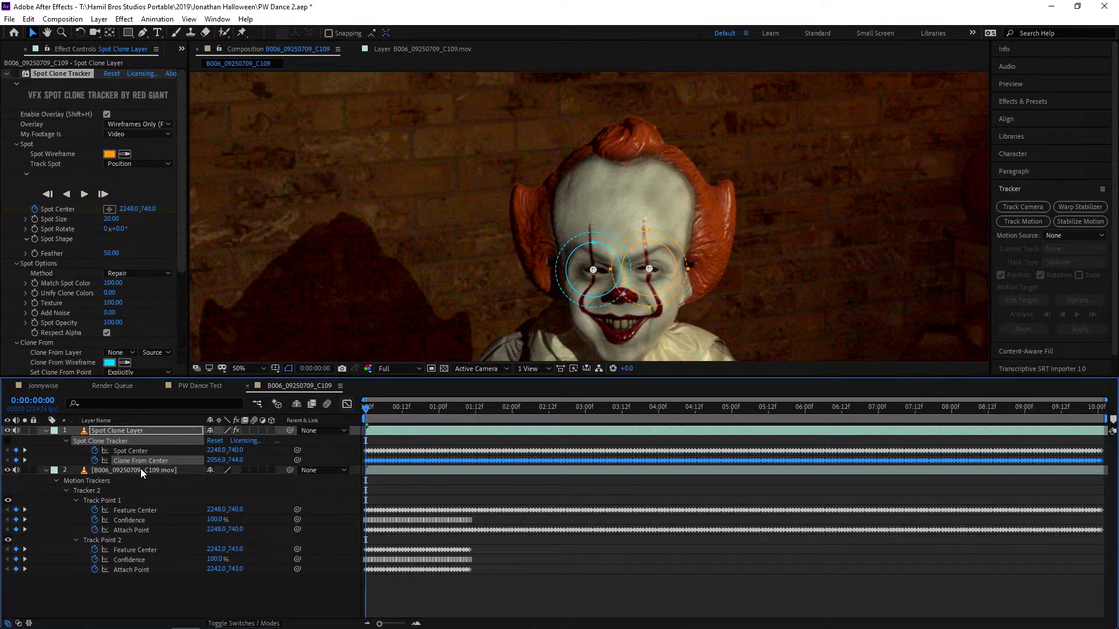
{"action": "left_click", "coordinate": [131, 549]}
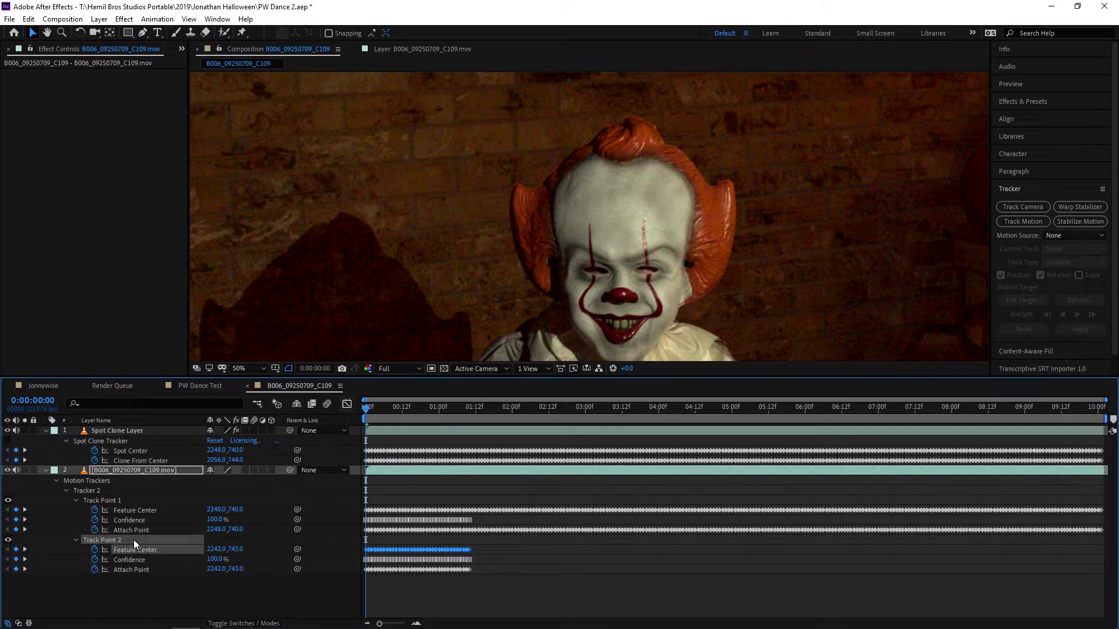
{"action": "key", "text": "ctrl+v"}
{"action": "left_click", "coordinate": [125, 568]}
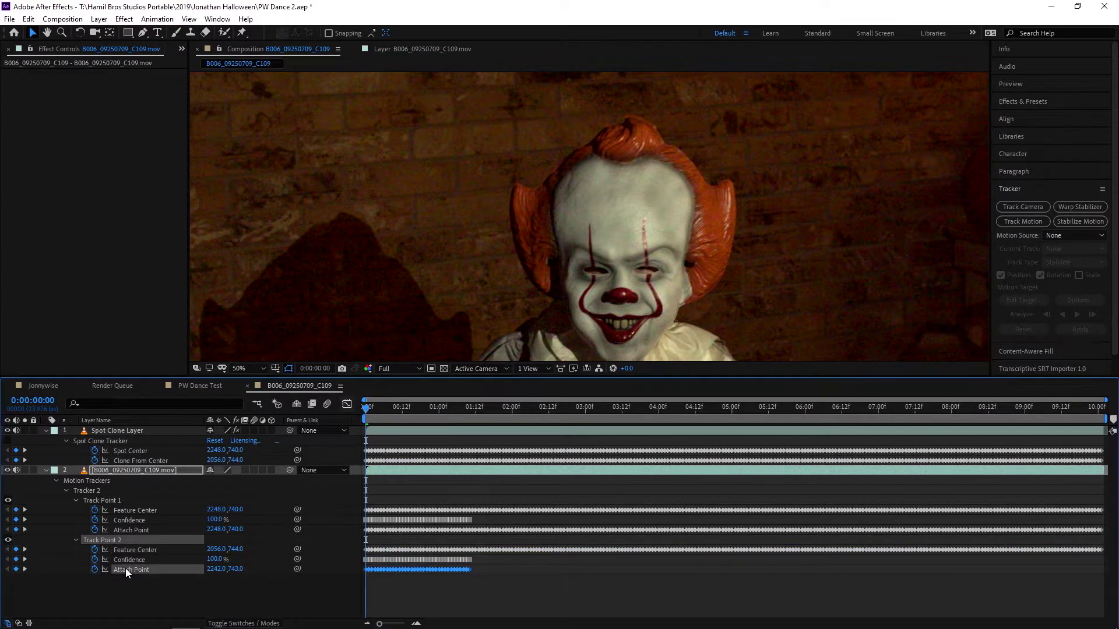
{"action": "key", "text": "ctrl+v"}
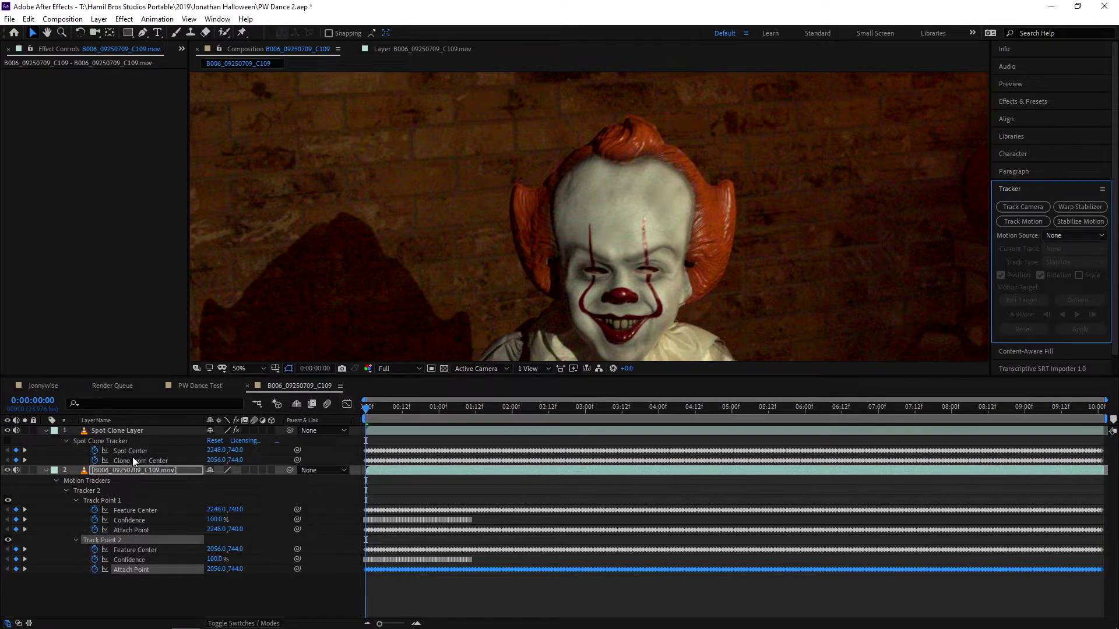
Show the footage layer in its own Layer viewer, zoomed out so the face and tracker paths are visible
{"action": "double_click", "coordinate": [131, 471]}
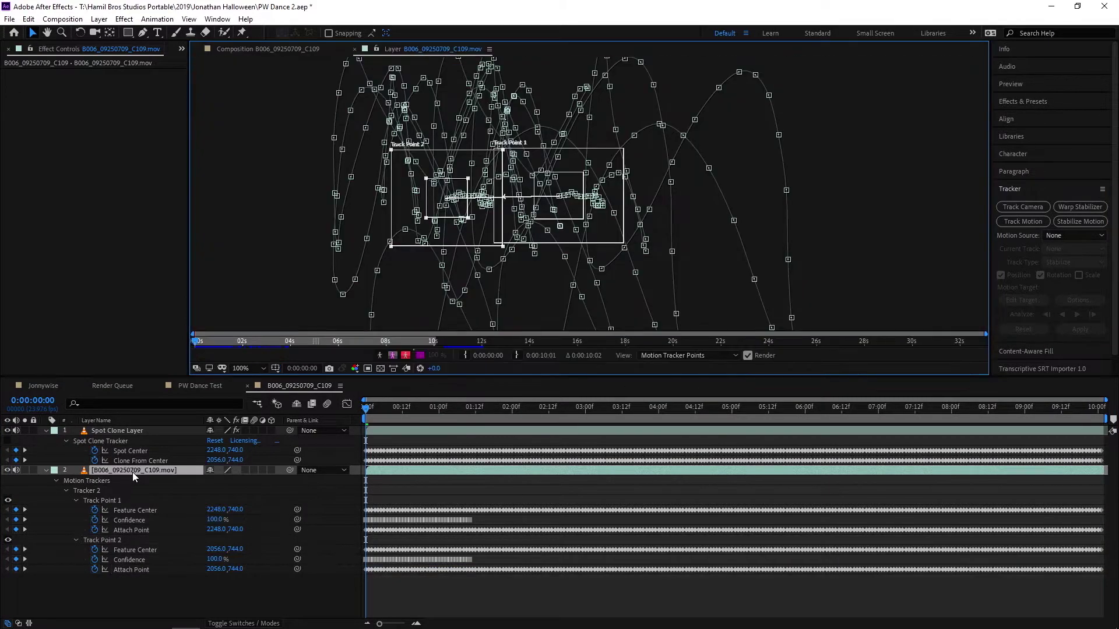
{"action": "key", "text": "comma"}
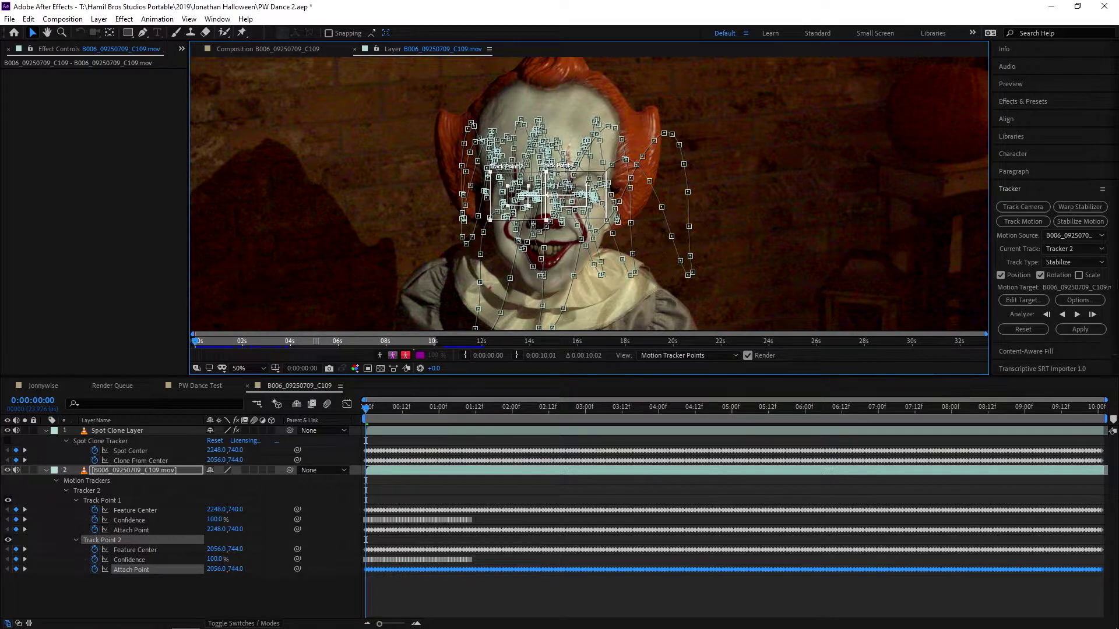
Apply Tracker 2's stabilization on both X and Y, then scrub to check the result
{"action": "left_click", "coordinate": [1074, 330]}
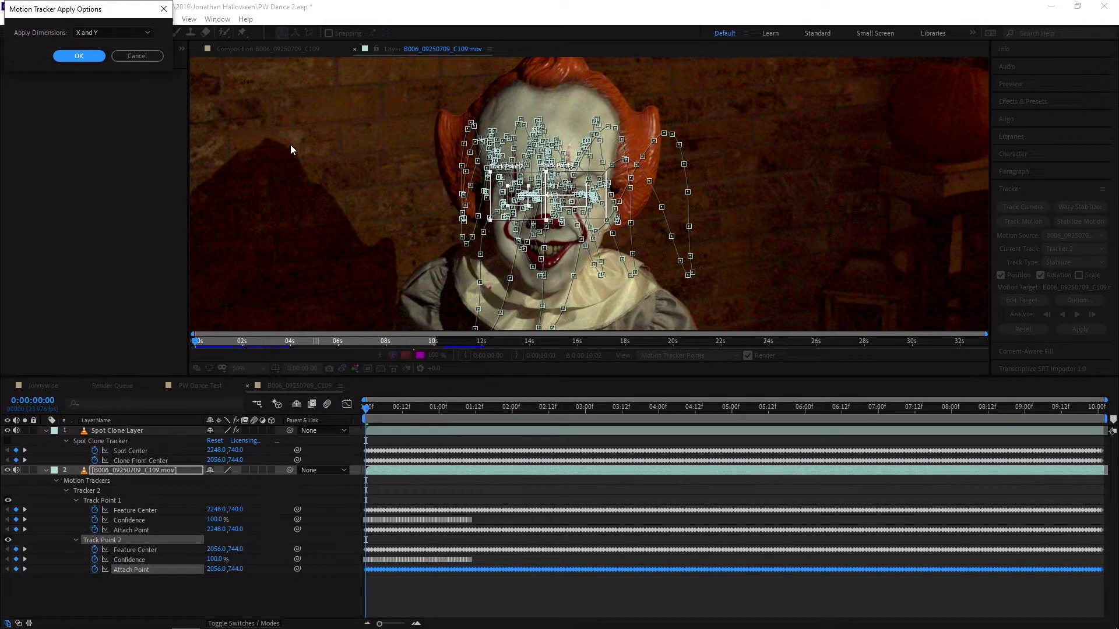
{"action": "left_click", "coordinate": [66, 60]}
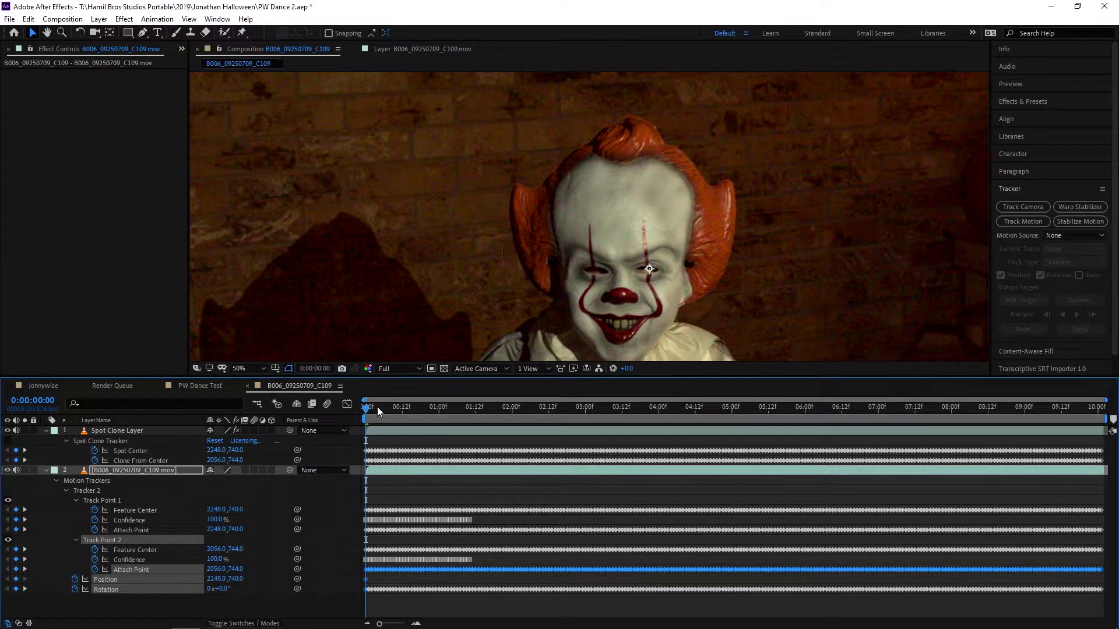
{"action": "mouse_move", "coordinate": [369, 414]}
{"action": "left_mouse_down"}
{"action": "mouse_move", "coordinate": [603, 408]}
{"action": "mouse_move", "coordinate": [396, 408]}
{"action": "mouse_move", "coordinate": [536, 409]}
{"action": "left_mouse_up"}
Hide the Spot Clone Layer and review more of the stabilized clip
{"action": "left_click", "coordinate": [8, 430]}
{"action": "scroll", "coordinate": [590, 290], "scroll_direction": "down", "scroll_amount": 2}
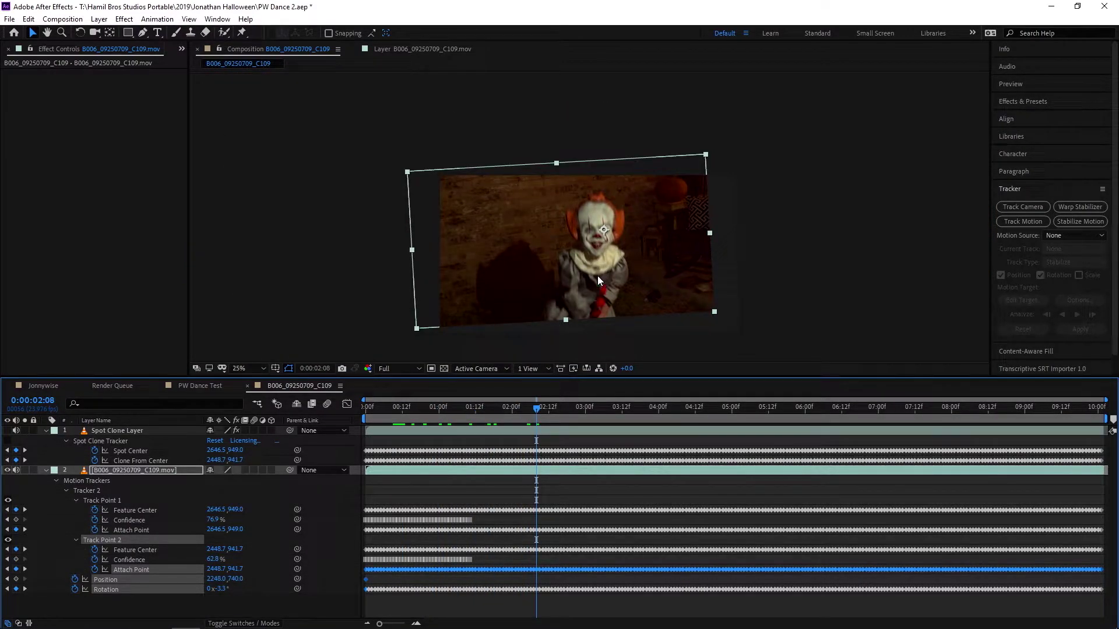
{"action": "key", "text": "period"}
{"action": "left_click_drag", "start_coordinate": [539, 411], "coordinate": [106, 129]}
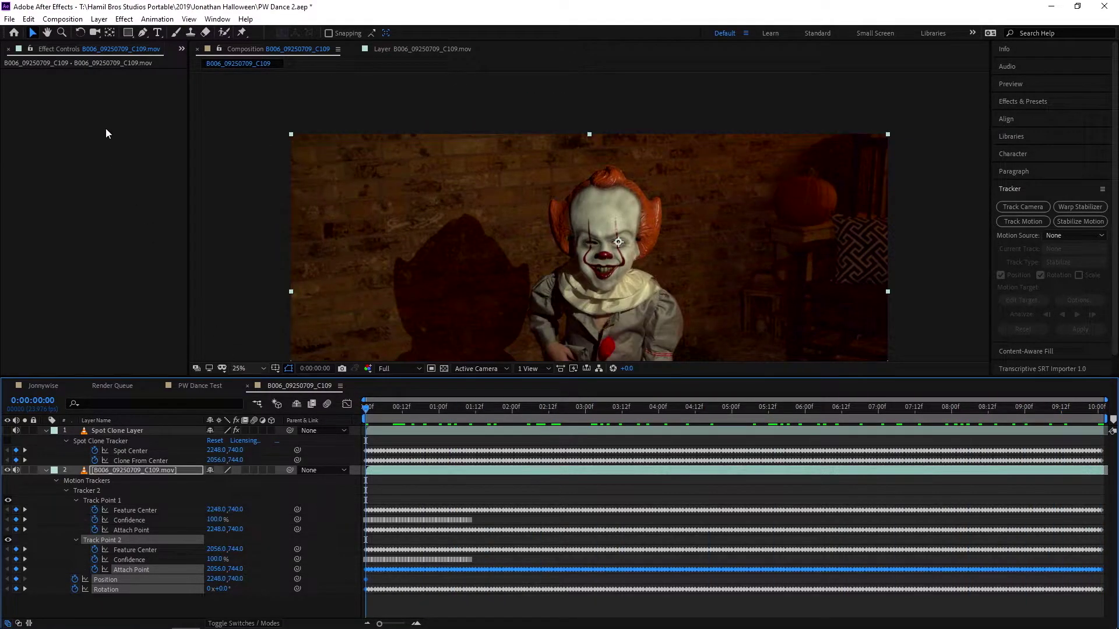
Bring the Project panel forward and scrub through the stabilized clip again
{"action": "left_click", "coordinate": [180, 50]}
{"action": "left_click", "coordinate": [208, 63]}
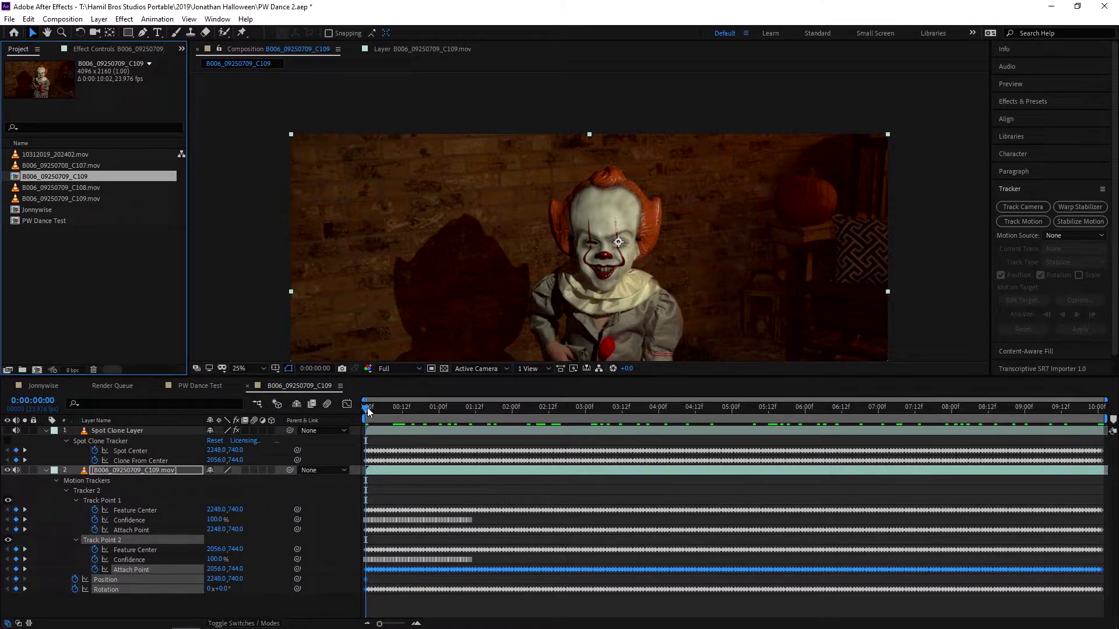
{"action": "mouse_move", "coordinate": [368, 411]}
{"action": "left_mouse_down"}
{"action": "mouse_move", "coordinate": [795, 426]}
{"action": "mouse_move", "coordinate": [661, 438]}
{"action": "mouse_move", "coordinate": [353, 418]}
{"action": "left_mouse_up"}
Create a 10-second composition named 'Pennywise Dance'
{"action": "left_click", "coordinate": [52, 370]}
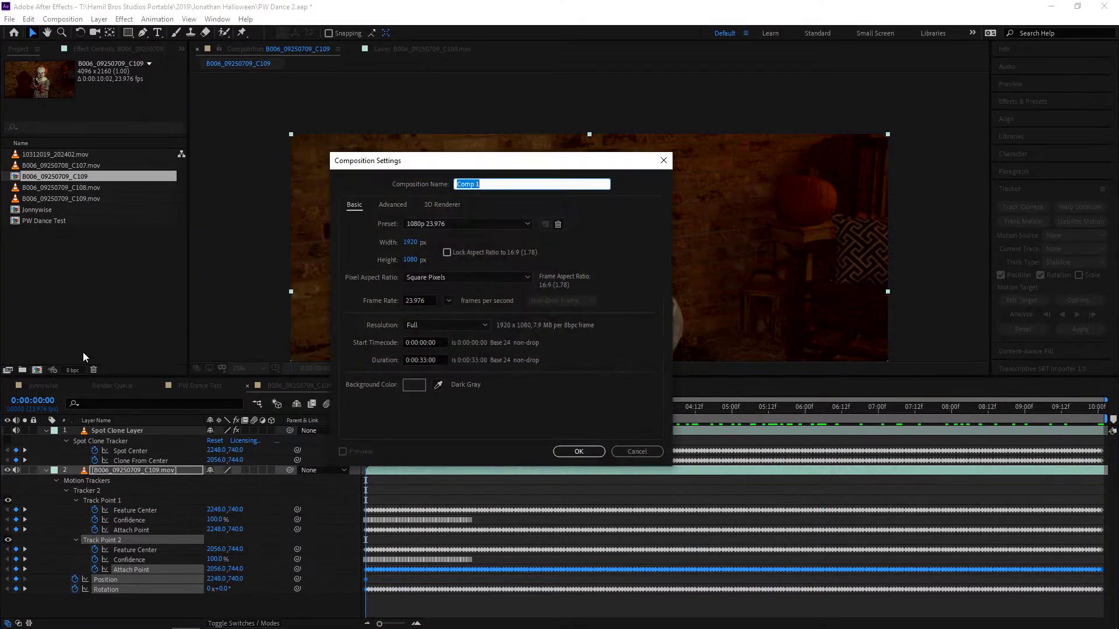
{"action": "left_click", "coordinate": [426, 360]}
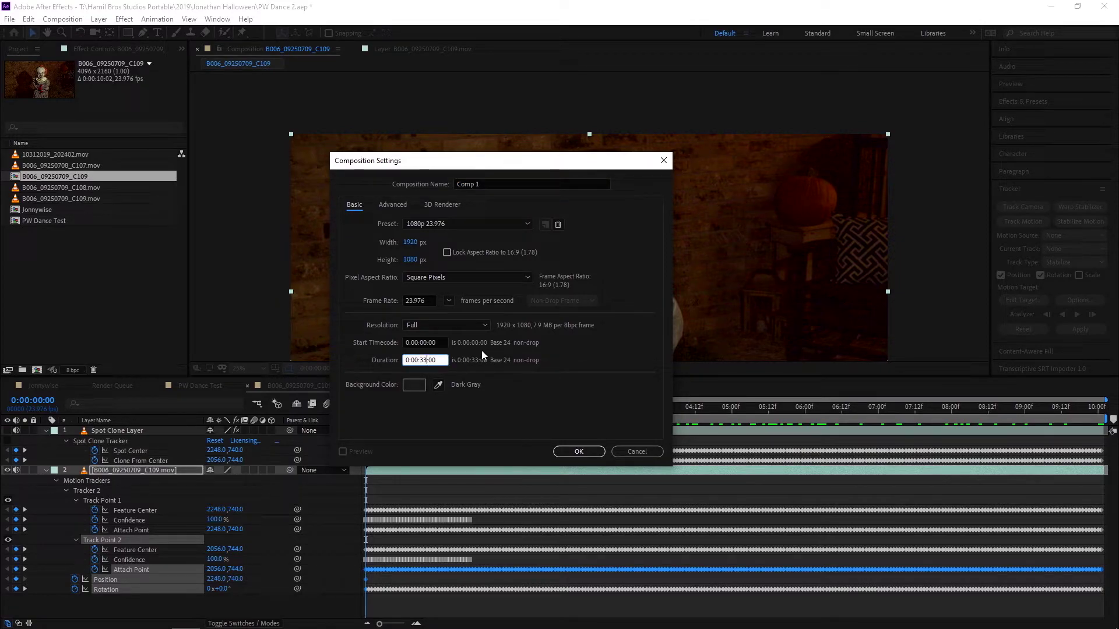
{"action": "type", "text": "10"}
{"action": "key", "text": "Tab"}
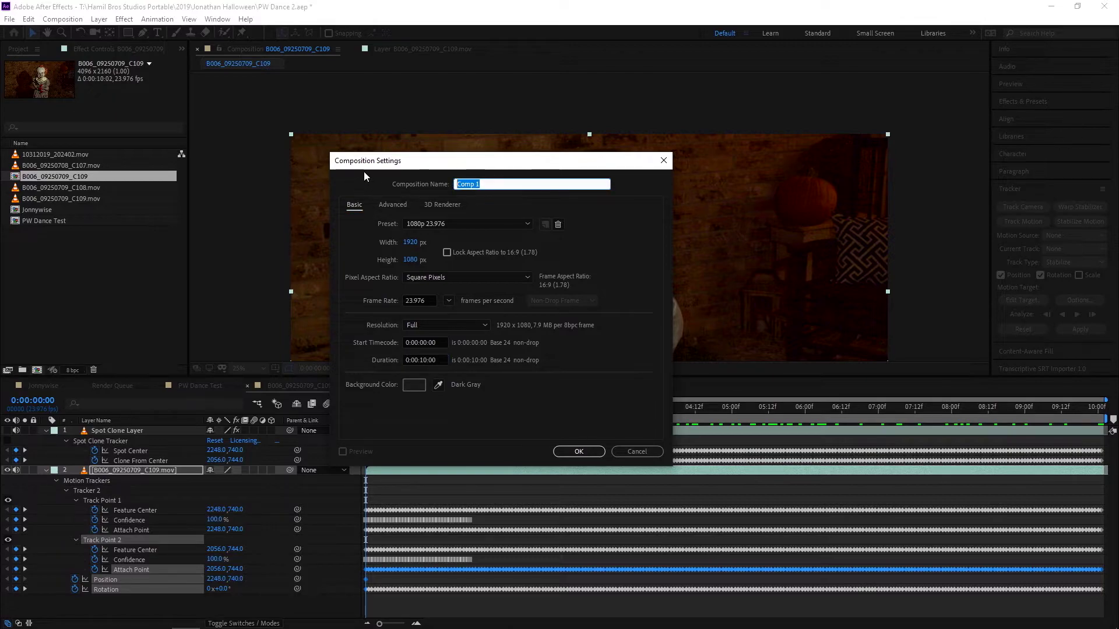
{"action": "type", "text": "JPeenywise"}
{"action": "key", "text": "BackSpace"}
{"action": "key", "text": "BackSpace"}
{"action": "key", "text": "BackSpace"}
{"action": "key", "text": "BackSpace"}
{"action": "type", "text": "wise Dance"}
{"action": "key", "text": "Return"}
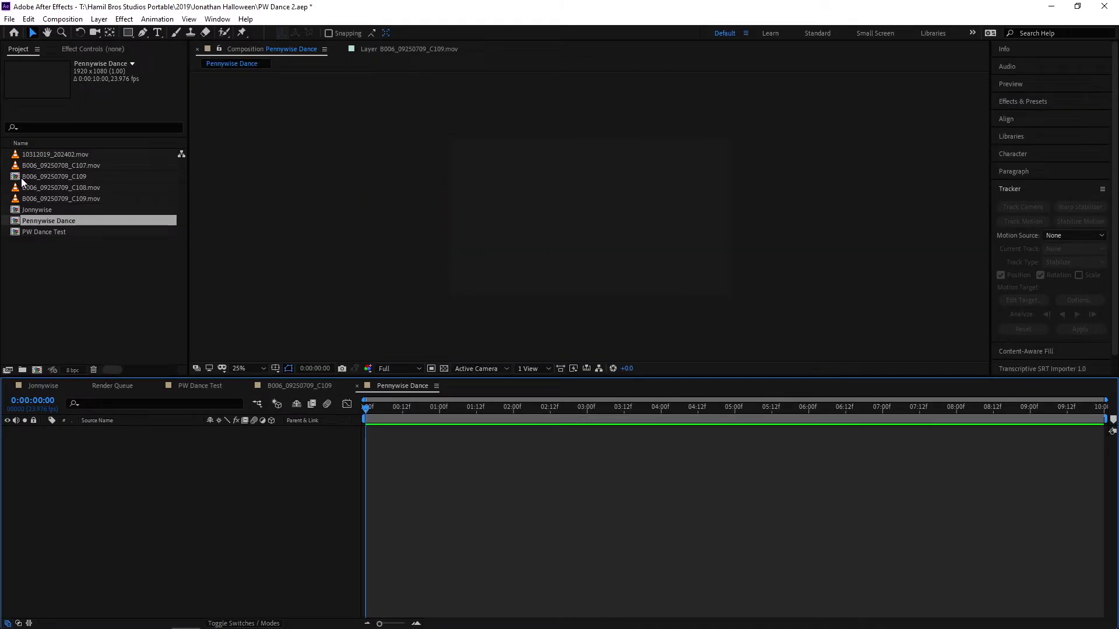
Nest the stabilized B006_09250709_C109 comp into Pennywise Dance and reposition it in the frame
{"action": "left_click", "coordinate": [16, 177]}
{"action": "left_click_drag", "start_coordinate": [16, 176], "coordinate": [53, 463]}
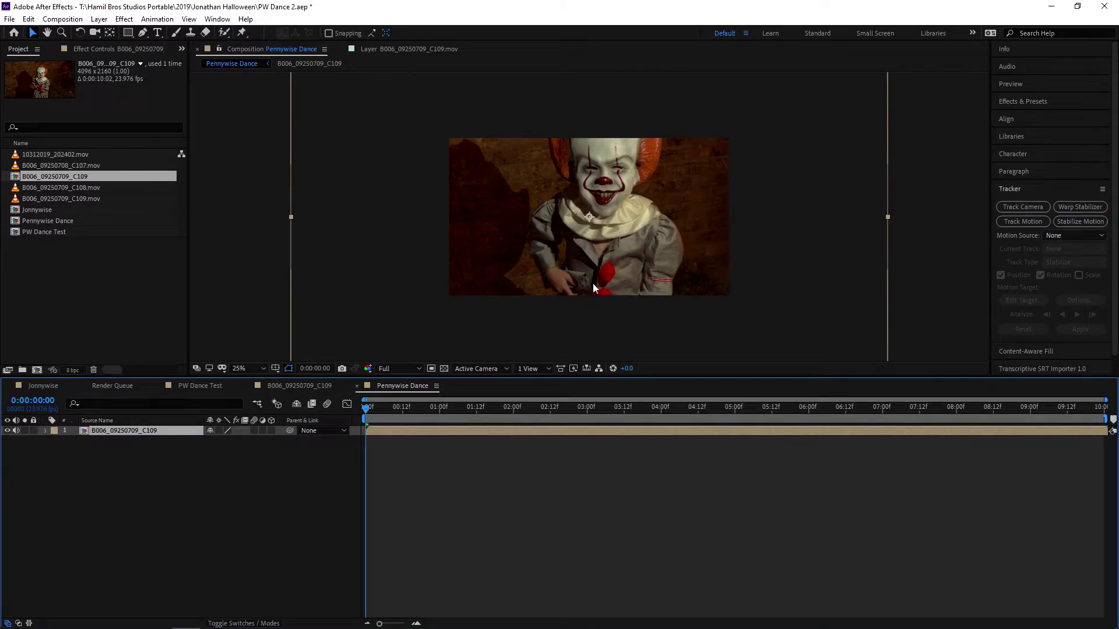
{"action": "left_click_drag", "start_coordinate": [635, 233], "coordinate": [618, 283]}
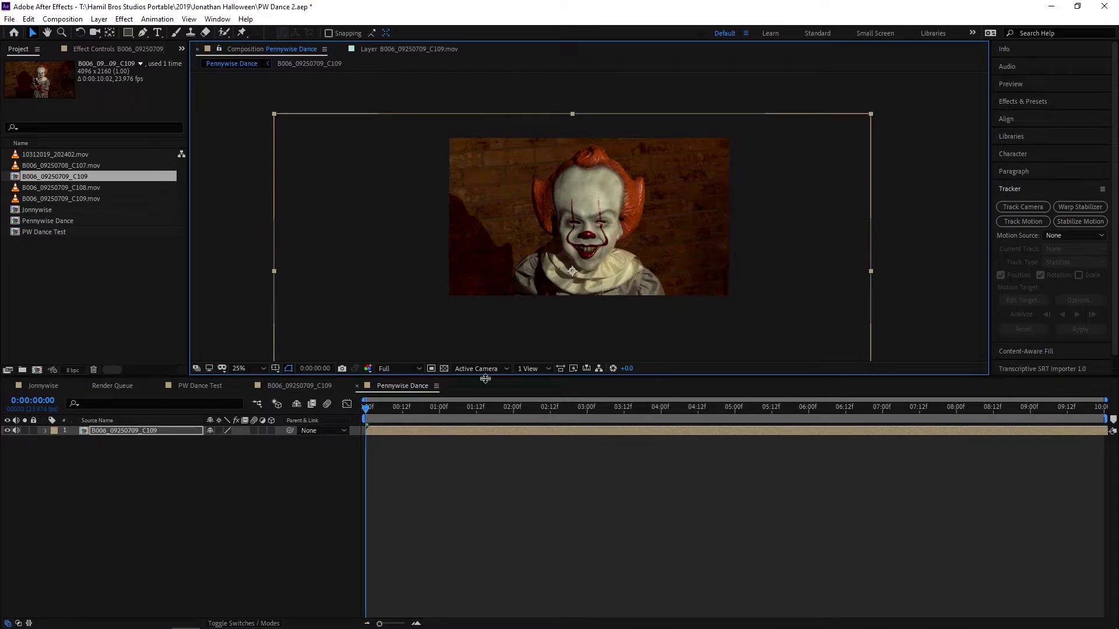
Move the clown layer's anchor point onto the face with the Pan Behind tool
{"action": "key", "text": "comma"}
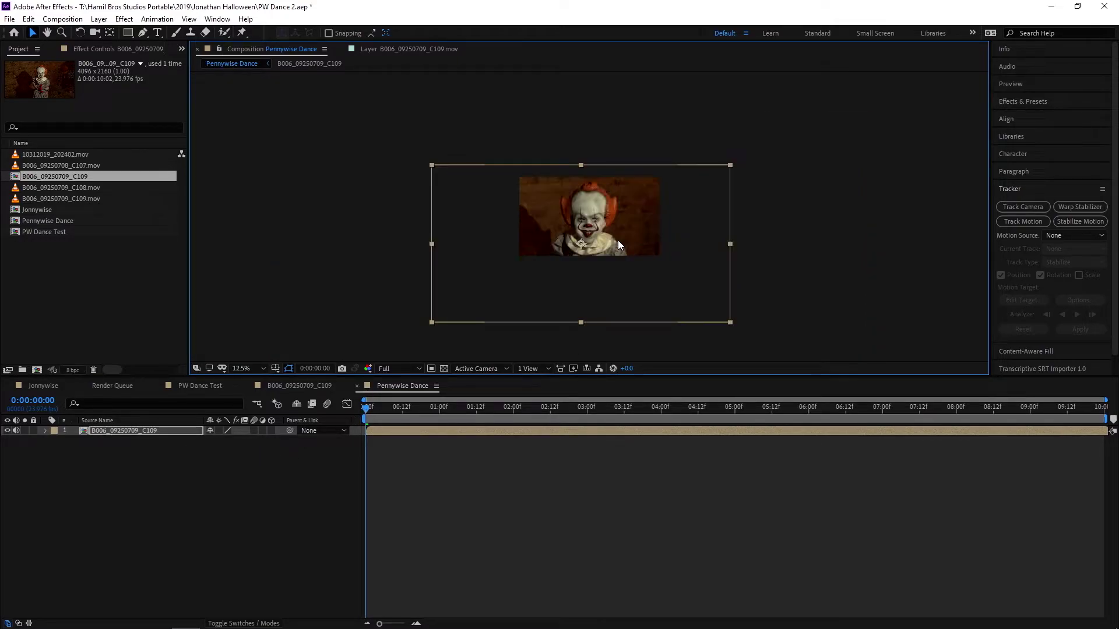
{"action": "key", "text": "y"}
{"action": "key", "text": "period"}
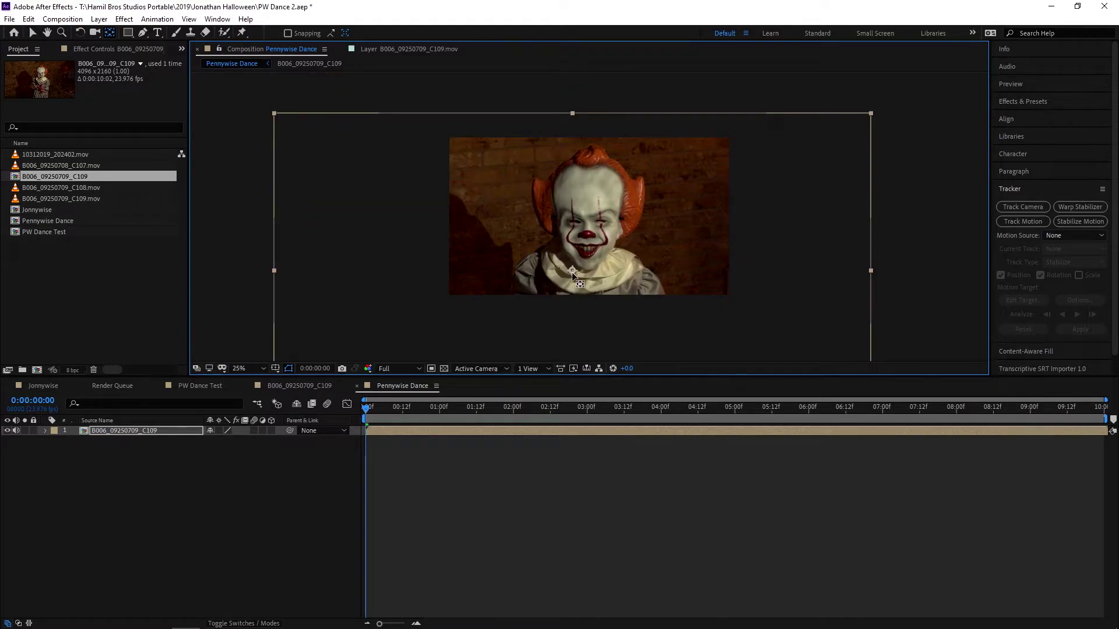
{"action": "left_click_drag", "start_coordinate": [590, 231], "coordinate": [586, 220]}
Keyframe Scale from 81% at the first frame to 141% at the end, with Easy Ease
{"action": "key", "text": "s"}
{"action": "left_click_drag", "start_coordinate": [236, 443], "coordinate": [204, 432]}
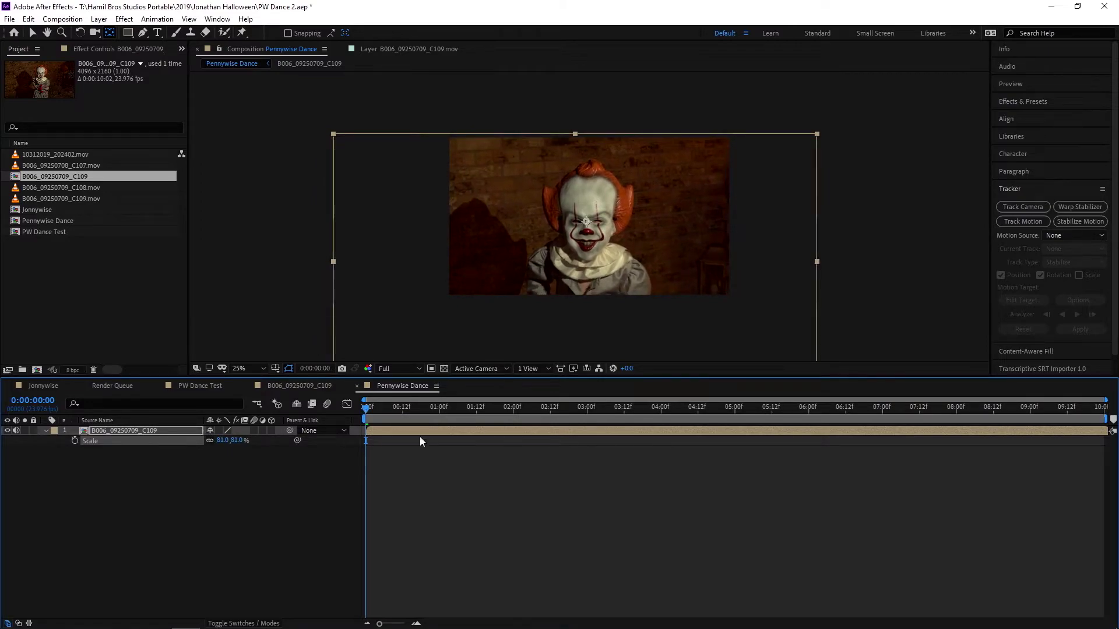
{"action": "left_click", "coordinate": [74, 440]}
{"action": "left_click_drag", "start_coordinate": [449, 408], "coordinate": [1101, 408]}
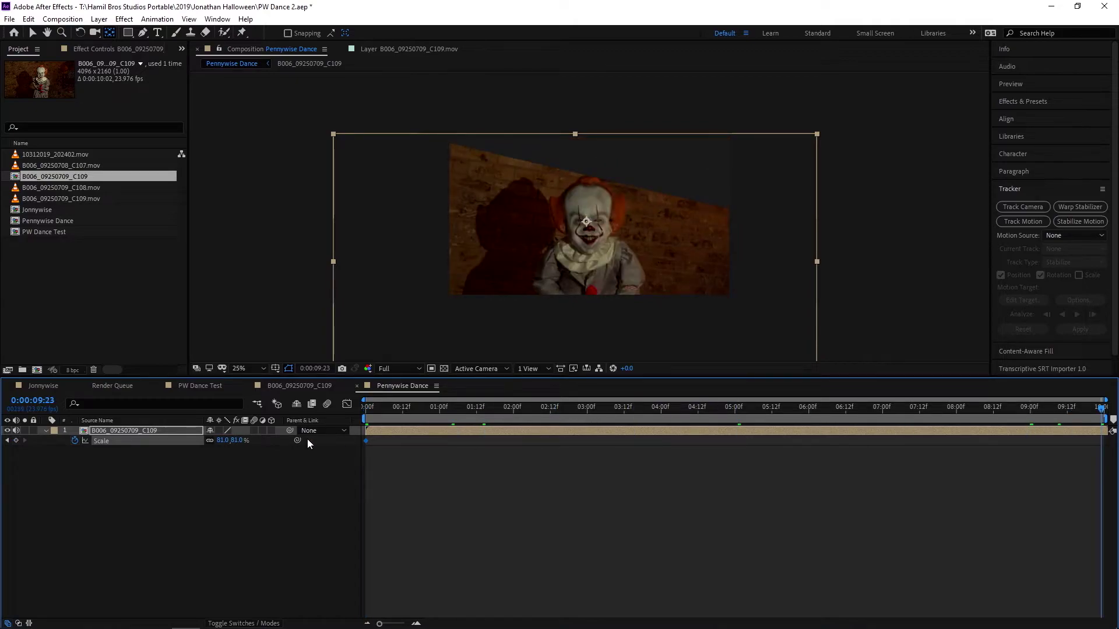
{"action": "left_click_drag", "start_coordinate": [226, 441], "coordinate": [592, 263]}
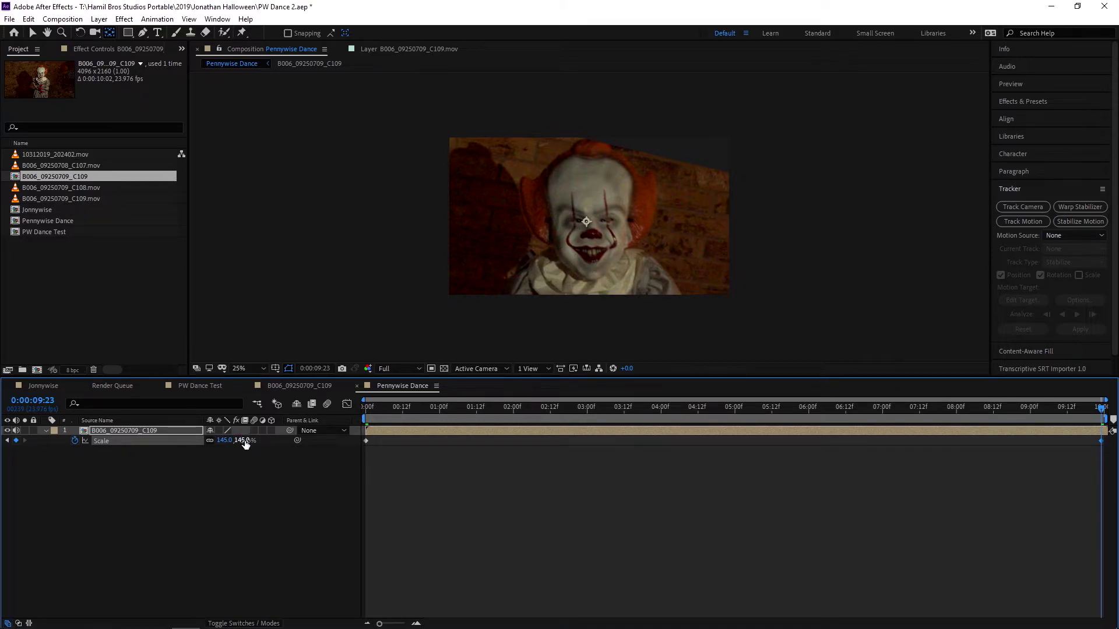
{"action": "left_click_drag", "start_coordinate": [245, 444], "coordinate": [249, 450]}
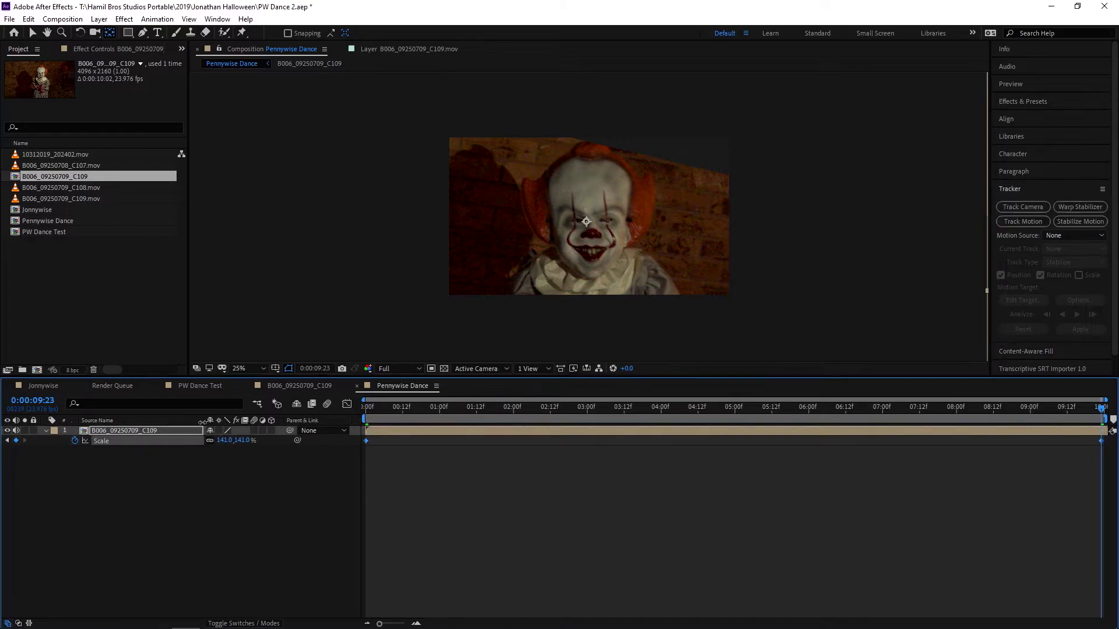
{"action": "key", "text": "F9"}
{"action": "left_click_drag", "start_coordinate": [731, 408], "coordinate": [234, 390]}
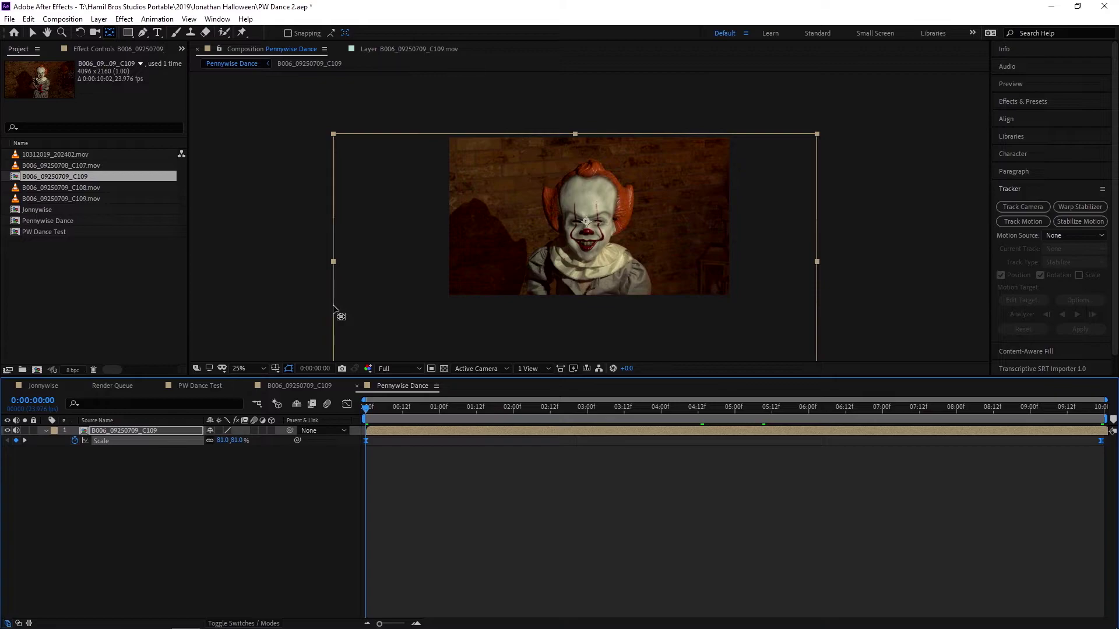
{"action": "key", "text": "space"}
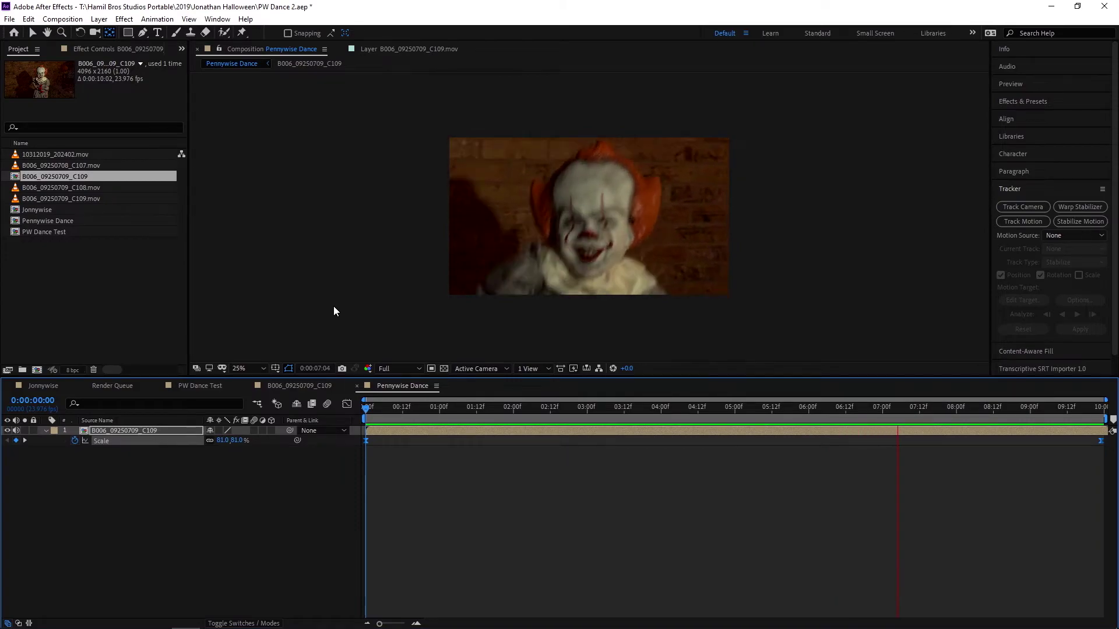
{"action": "key", "text": "space"}
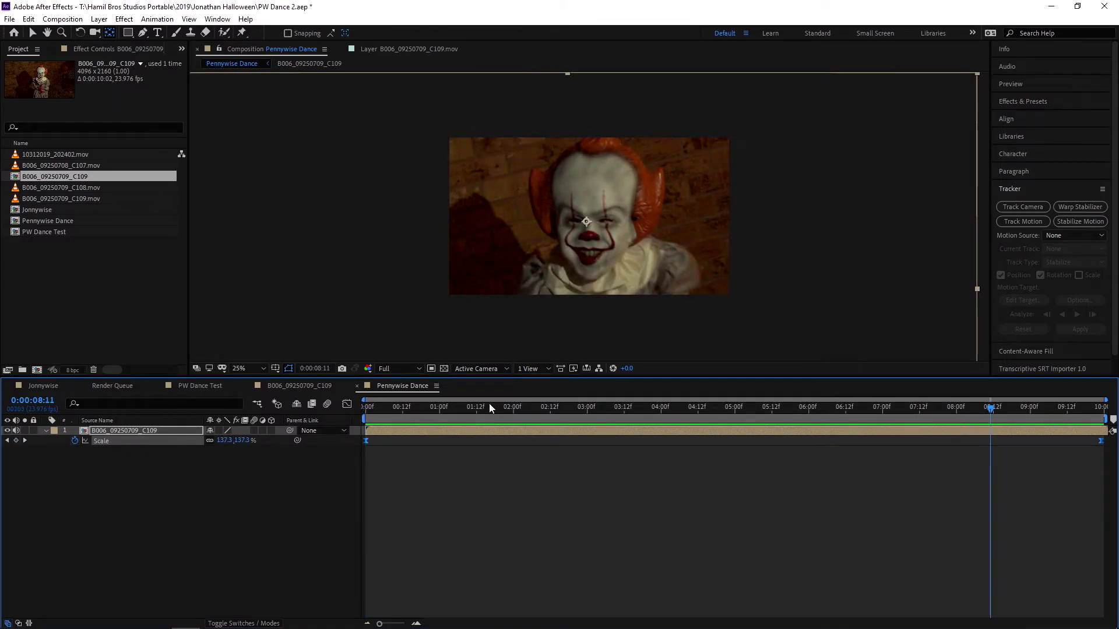
{"action": "left_click_drag", "start_coordinate": [489, 404], "coordinate": [232, 397]}
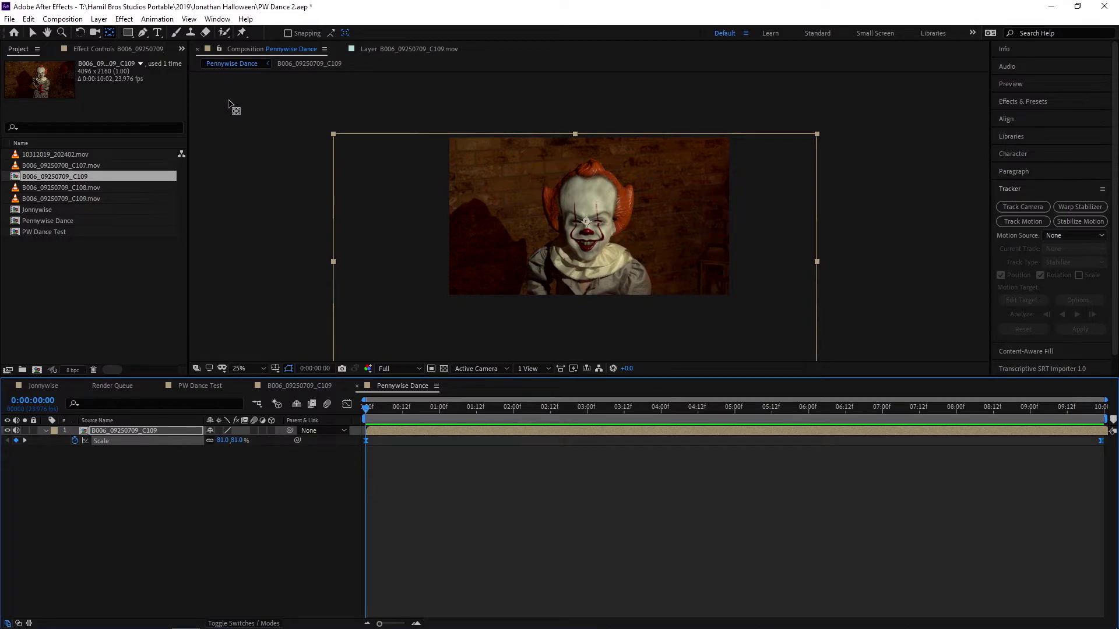
{"action": "key", "text": "grave"}
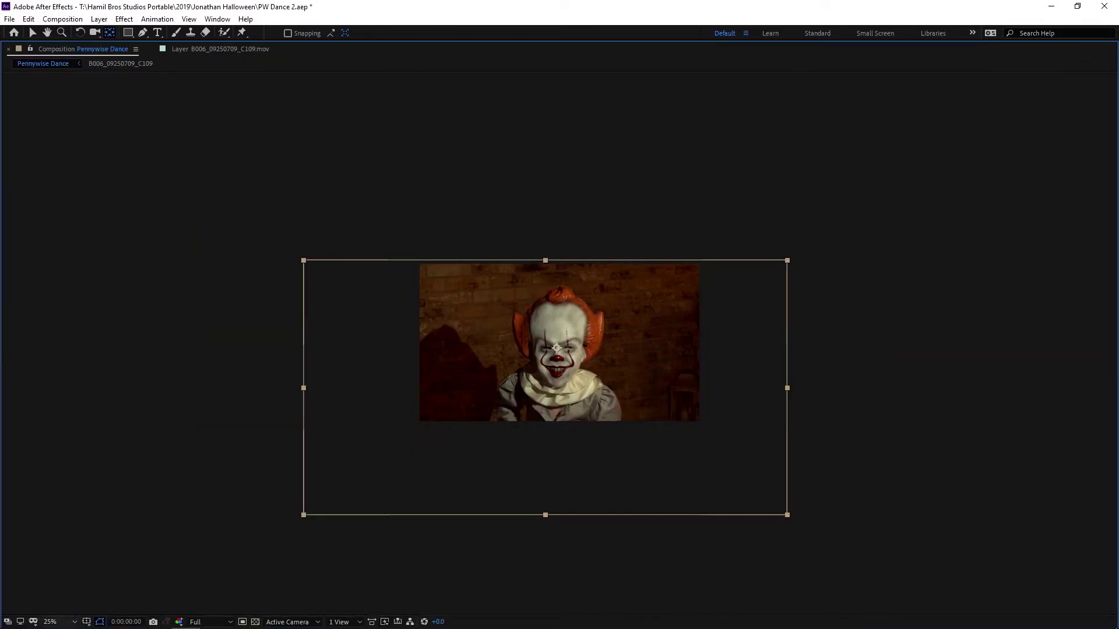
{"action": "mouse_move", "coordinate": [71, 617]}
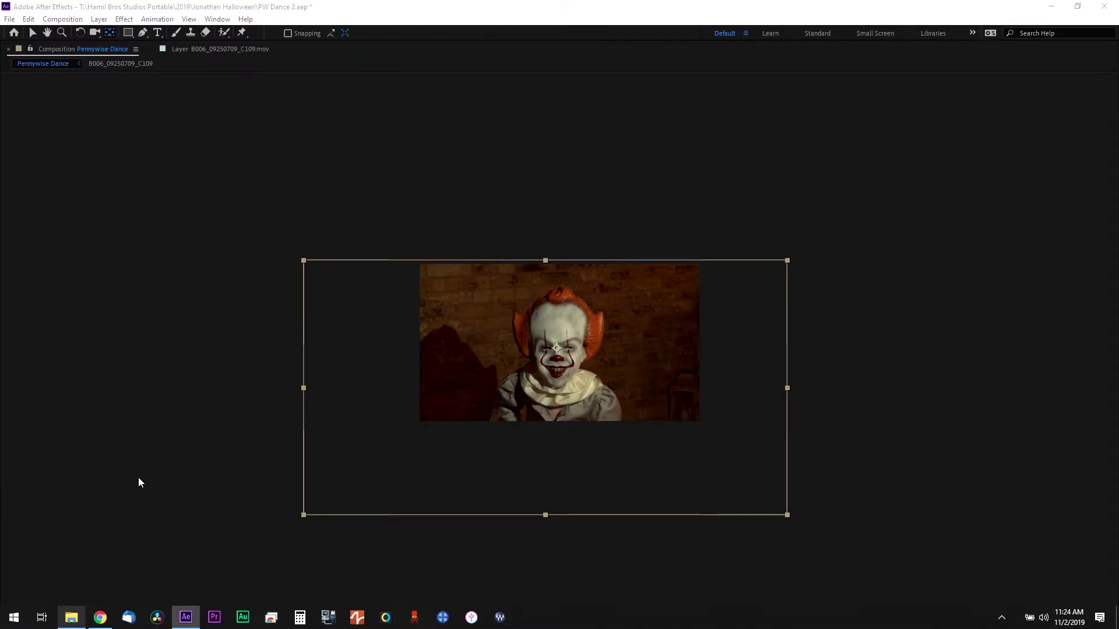
{"action": "left_click", "coordinate": [203, 491]}
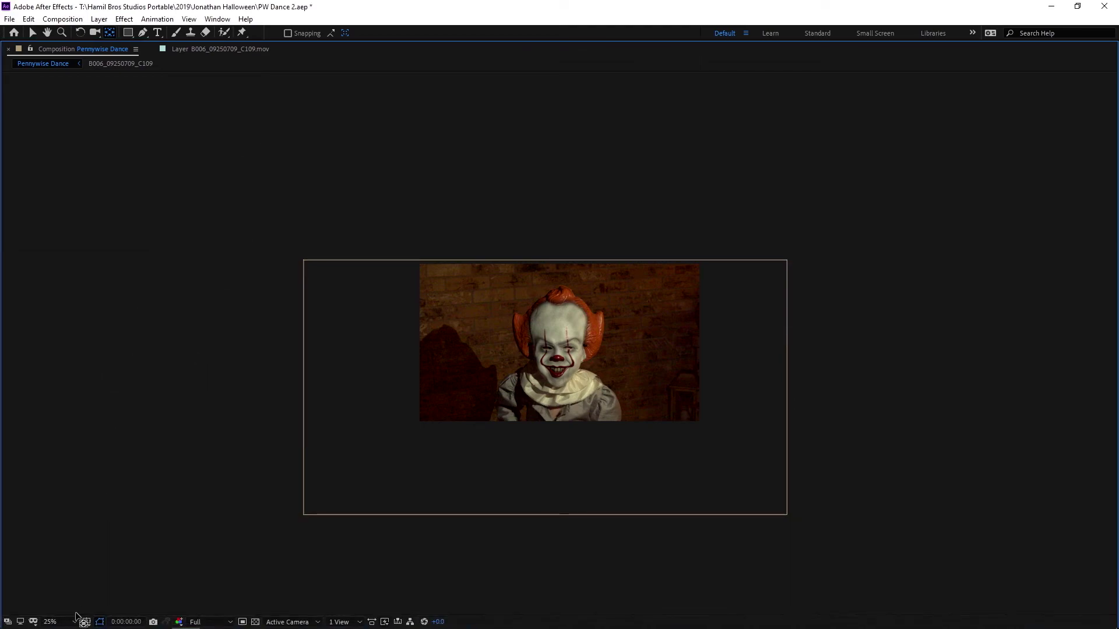
{"action": "left_click", "coordinate": [58, 621]}
{"action": "left_click", "coordinate": [74, 427]}
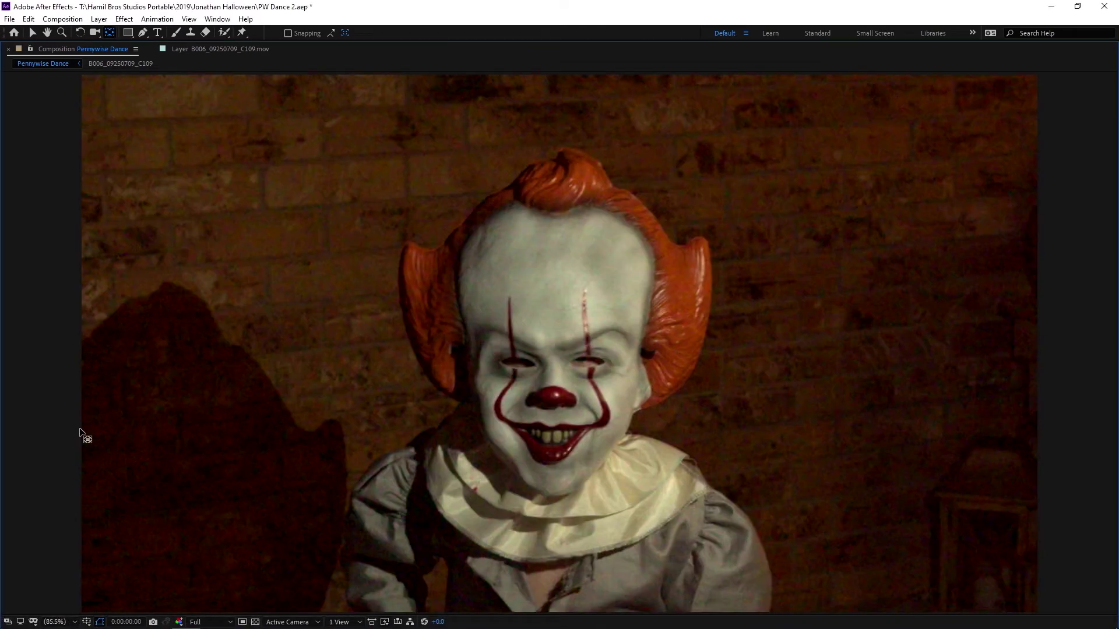
{"action": "key", "text": "space"}
Switch to the B006_09250709_C109 comp, select Spot Clone Layer, and scrub to check the tracked clone
{"action": "double_click", "coordinate": [64, 49]}
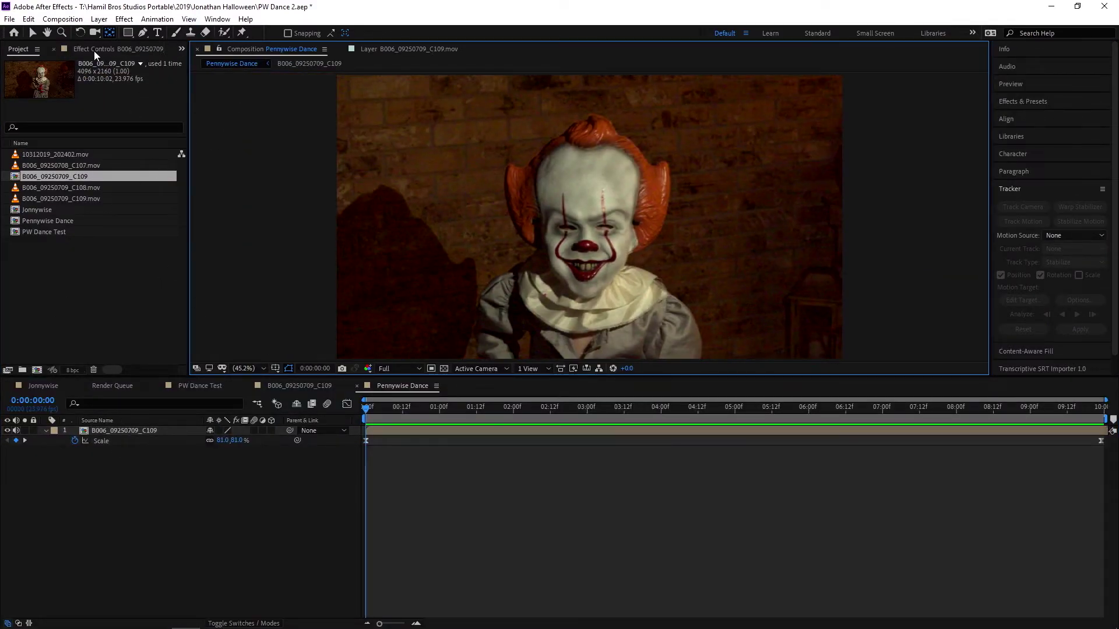
{"action": "left_click", "coordinate": [296, 384]}
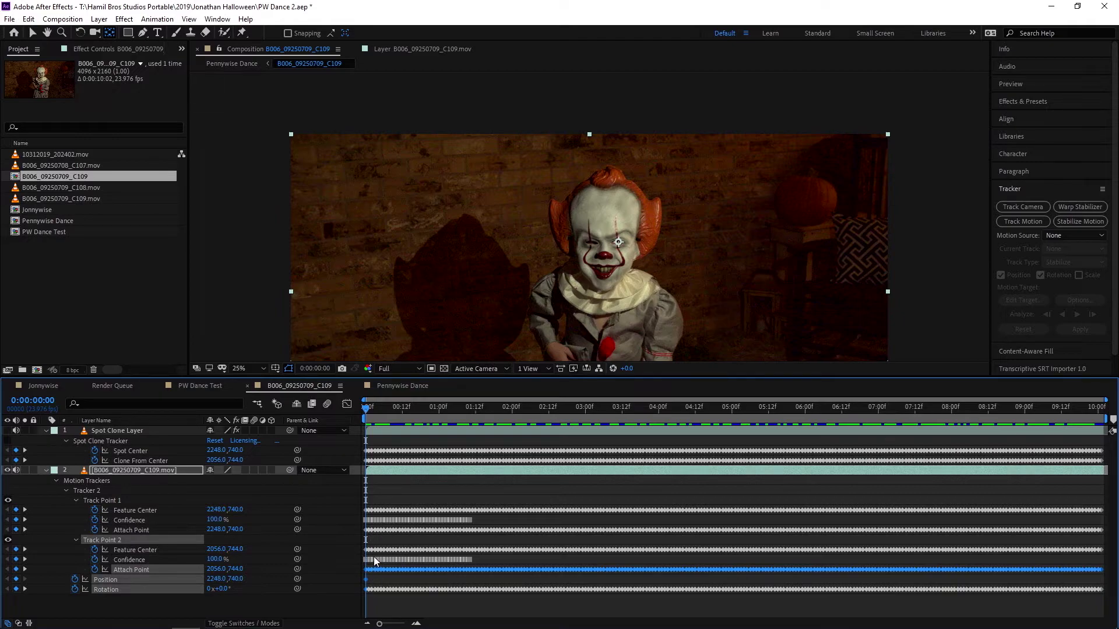
{"action": "left_click", "coordinate": [153, 434]}
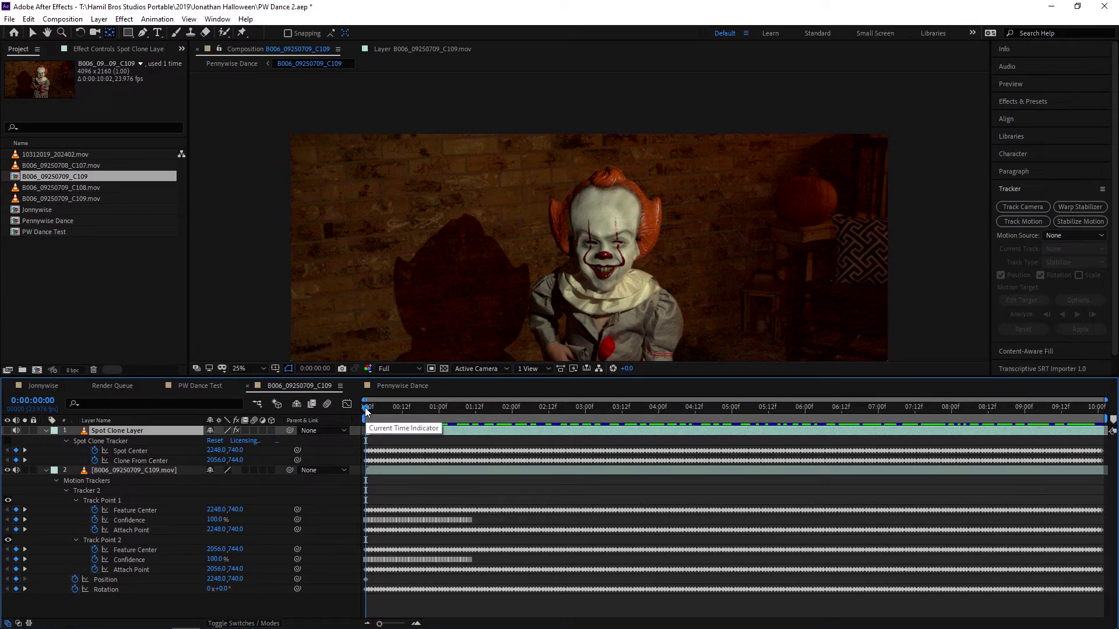
{"action": "left_click_drag", "start_coordinate": [366, 411], "coordinate": [758, 417]}
{"action": "key", "text": "Home"}
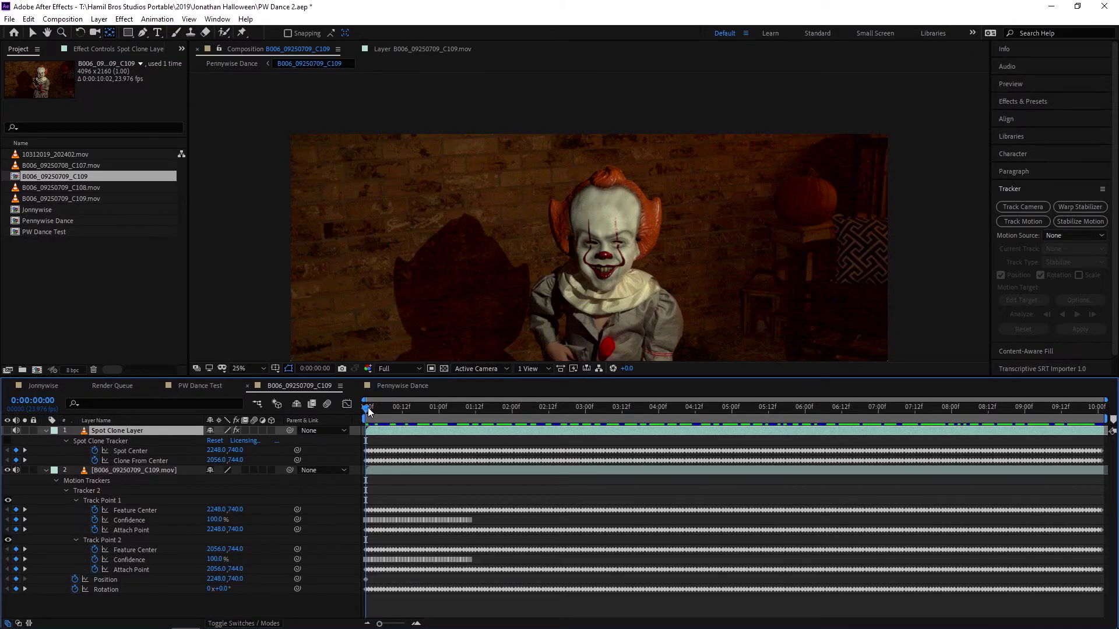
{"action": "left_click_drag", "start_coordinate": [368, 412], "coordinate": [582, 410]}
{"action": "left_click_drag", "start_coordinate": [471, 411], "coordinate": [288, 424]}
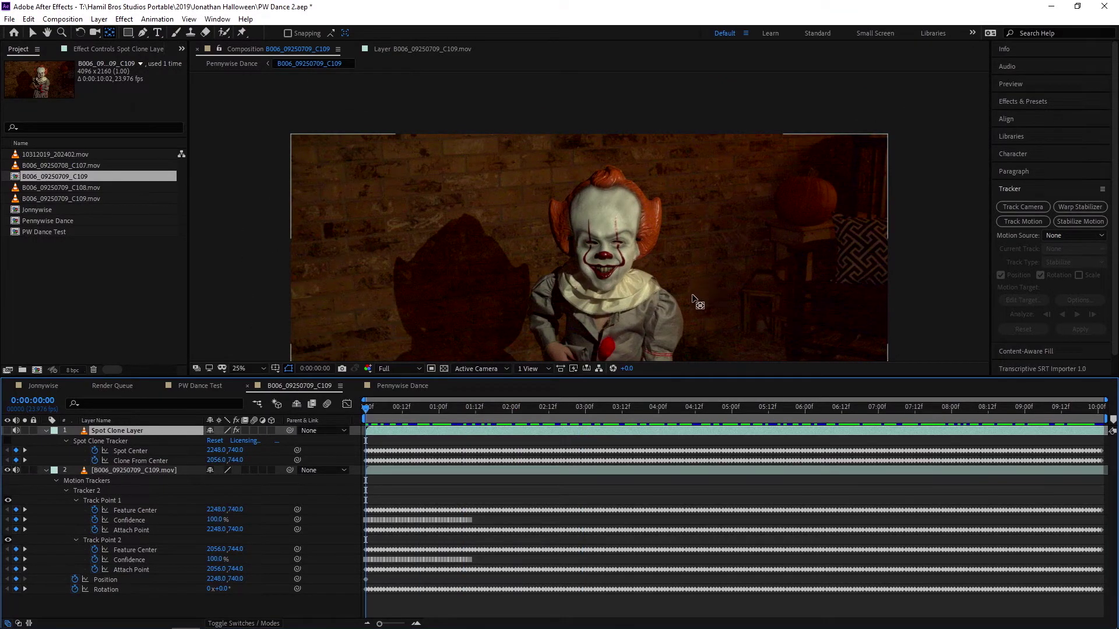
Zoom the viewer to 50% and centre the clown's face at a slightly later frame
{"action": "key", "text": "period"}
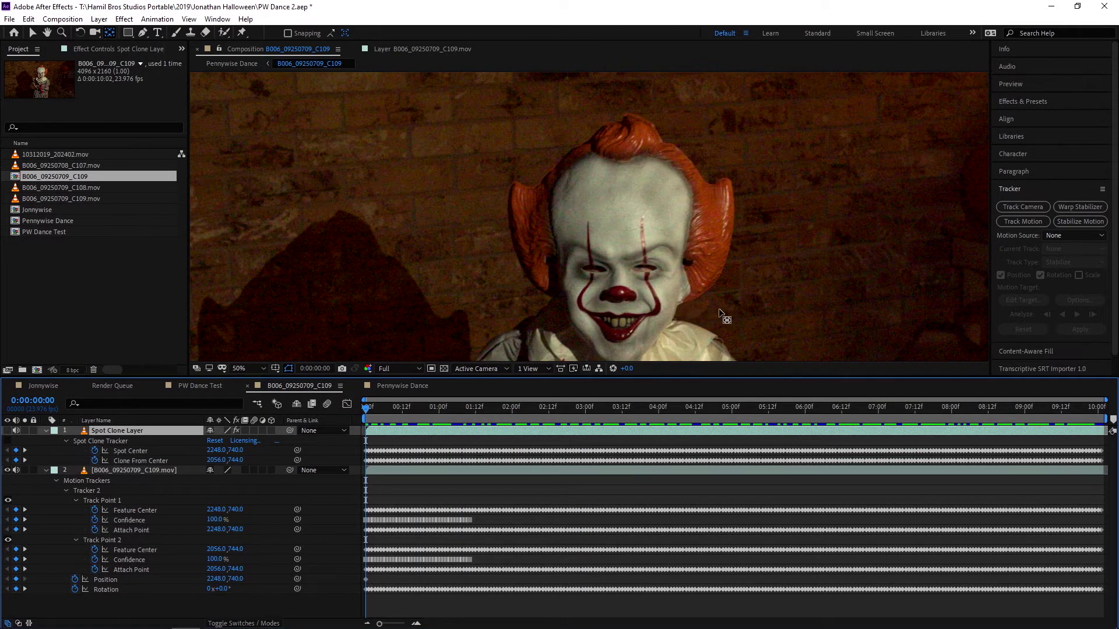
{"action": "left_click_drag", "start_coordinate": [717, 309], "coordinate": [674, 280]}
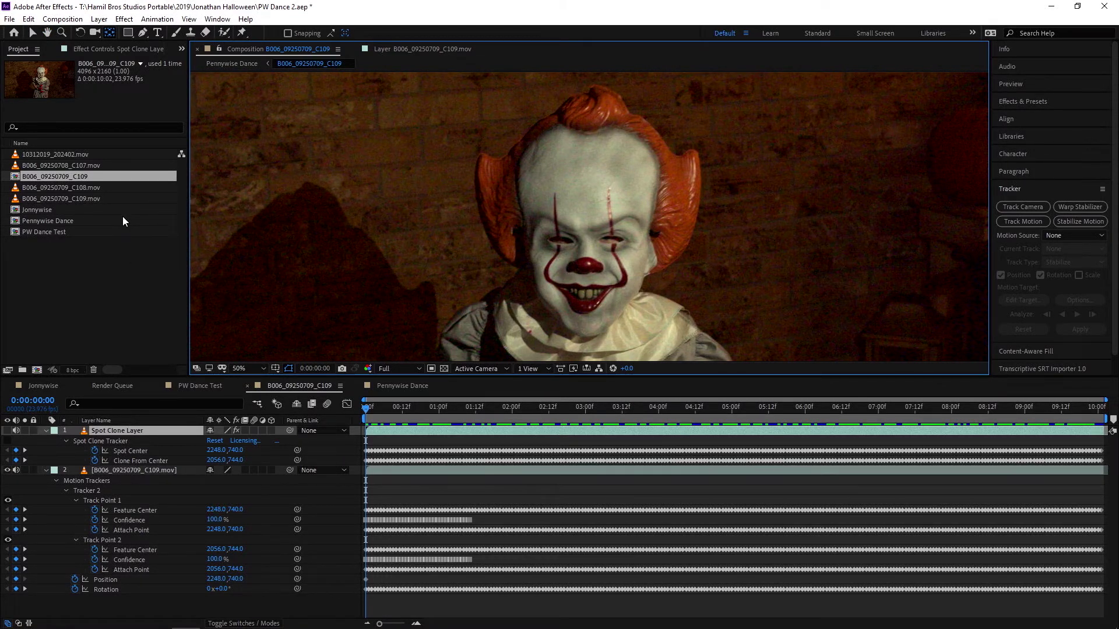
{"action": "left_click_drag", "start_coordinate": [628, 316], "coordinate": [627, 295]}
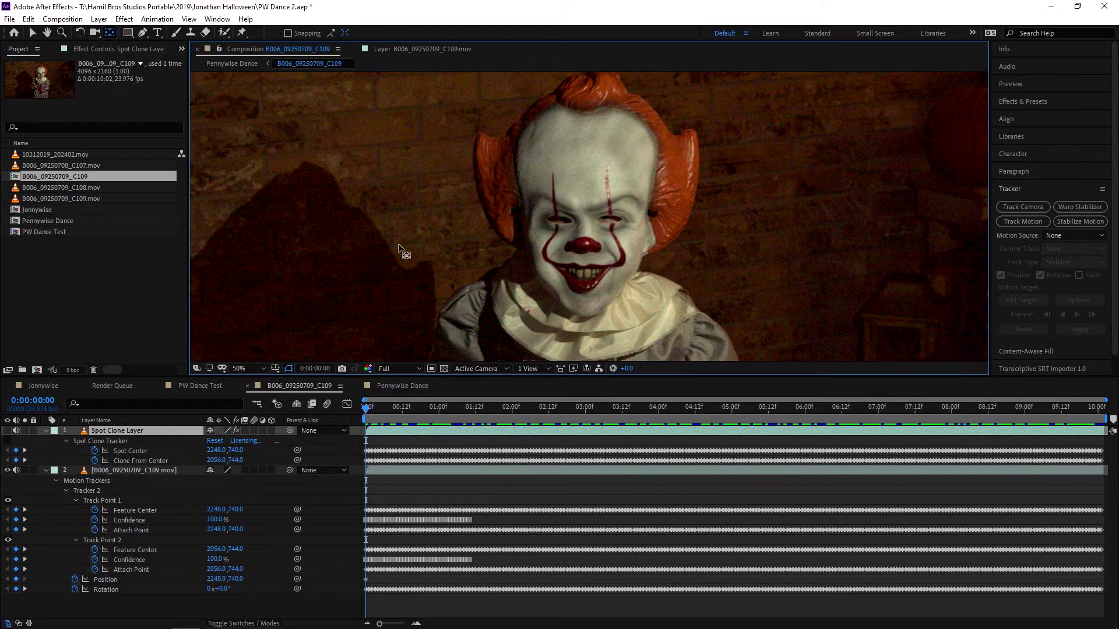
{"action": "left_click_drag", "start_coordinate": [398, 409], "coordinate": [196, 413]}
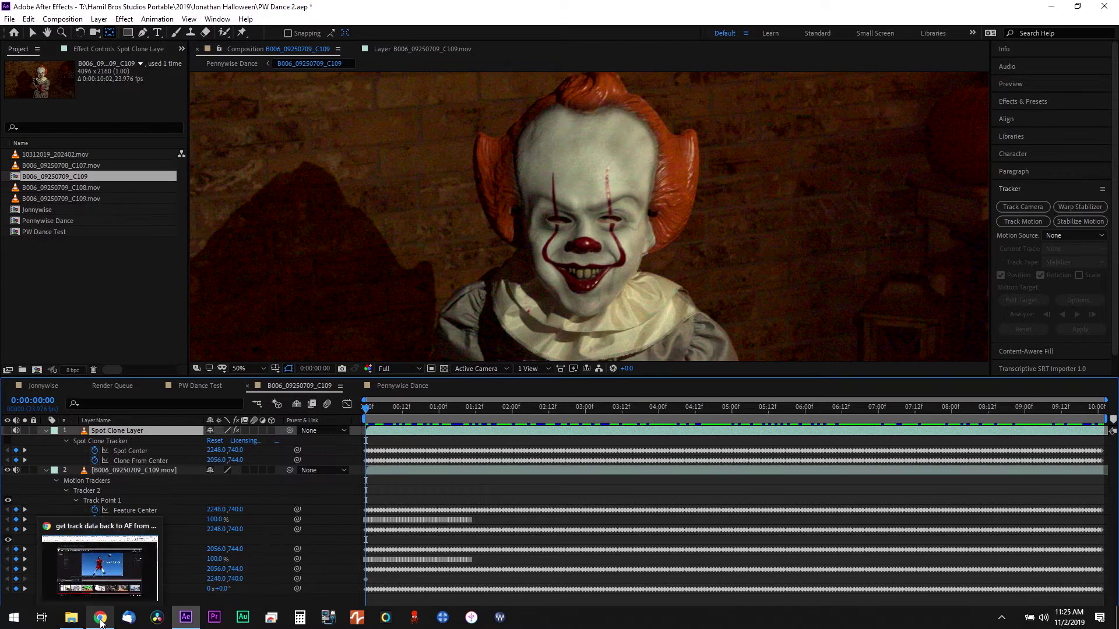
{"action": "left_click", "coordinate": [101, 621]}
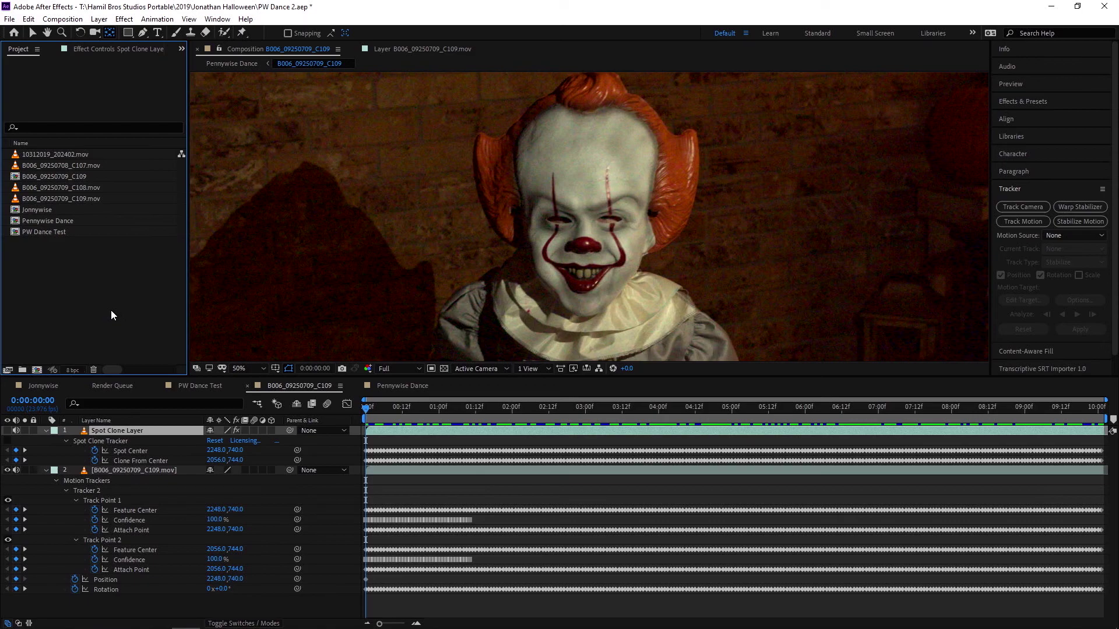
{"action": "scroll", "coordinate": [593, 237], "scroll_direction": "down", "scroll_amount": 2}
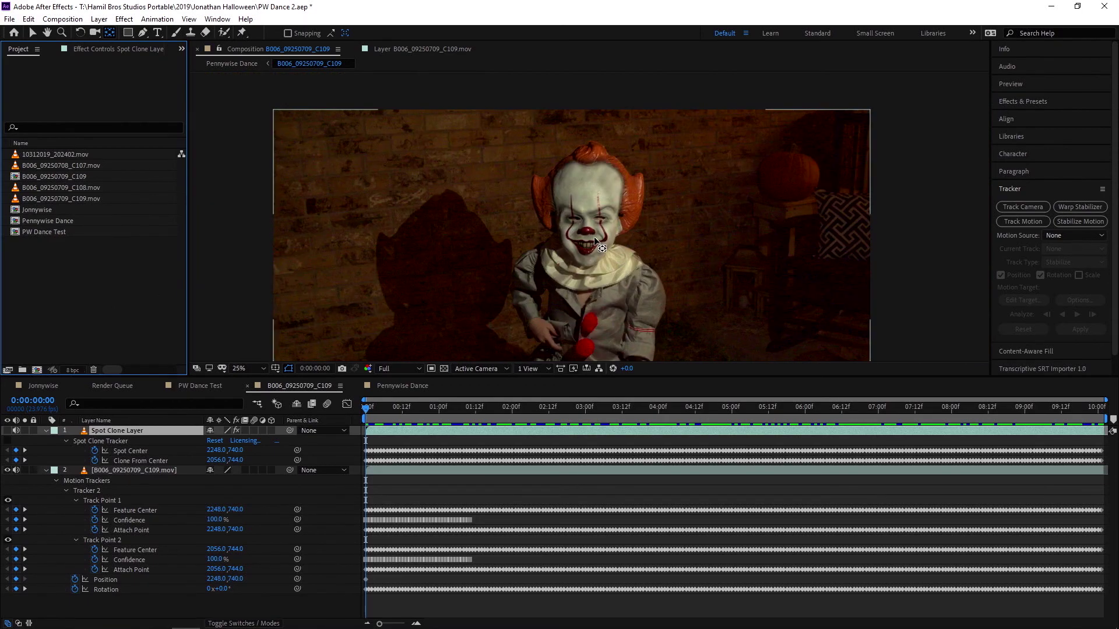